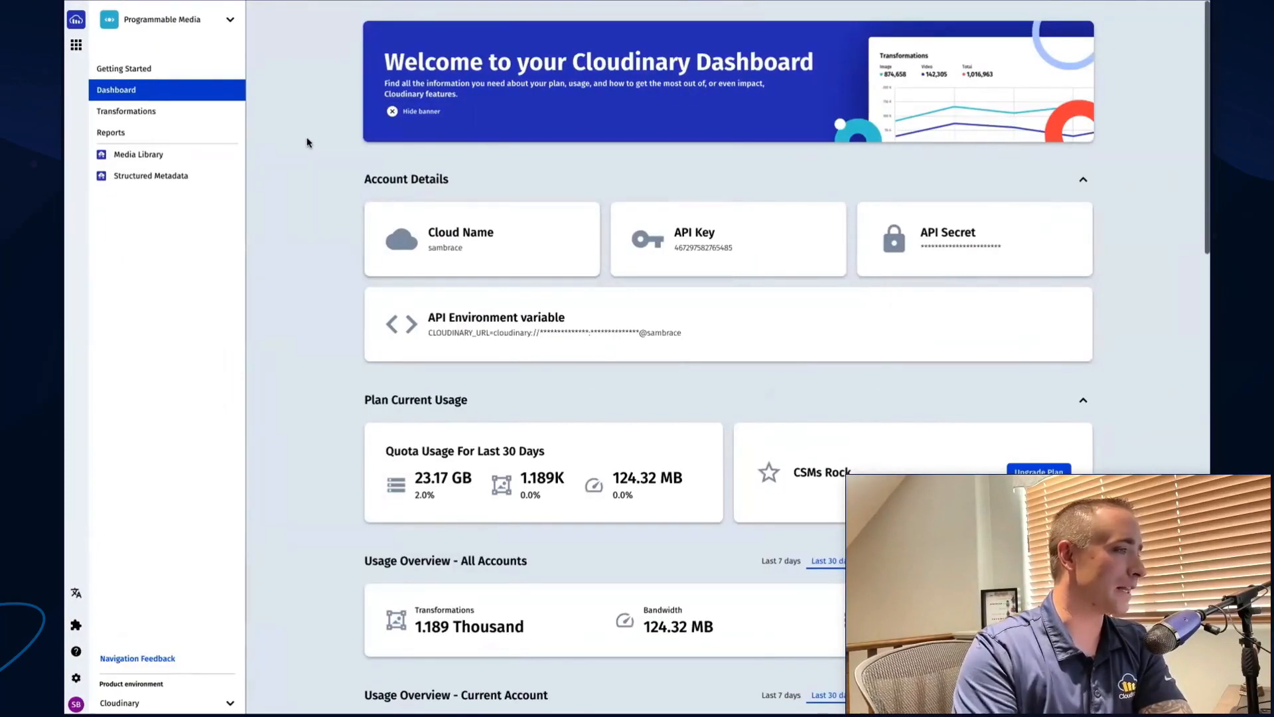
Switch from Programmable Media to Digital Asset Management and check the existing portals before returning to the Media Library
{"action": "mouse_move", "coordinate": [249, 43]}
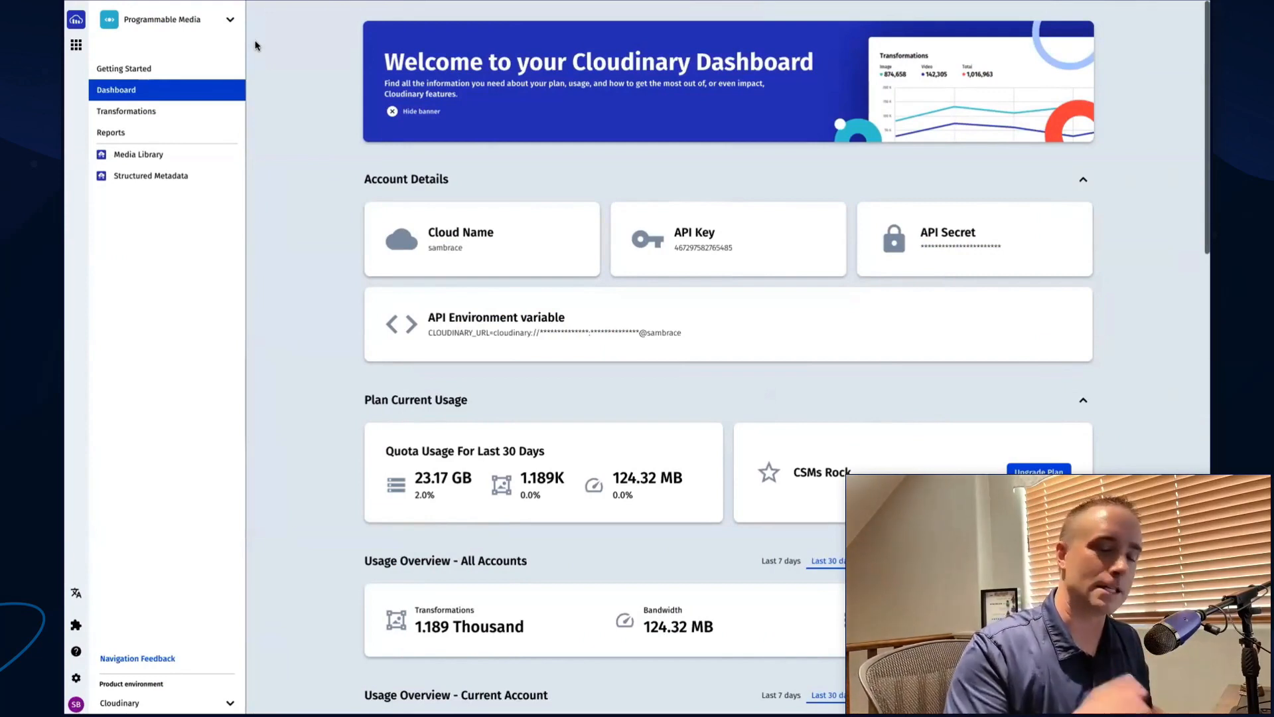
{"action": "left_click", "coordinate": [230, 27]}
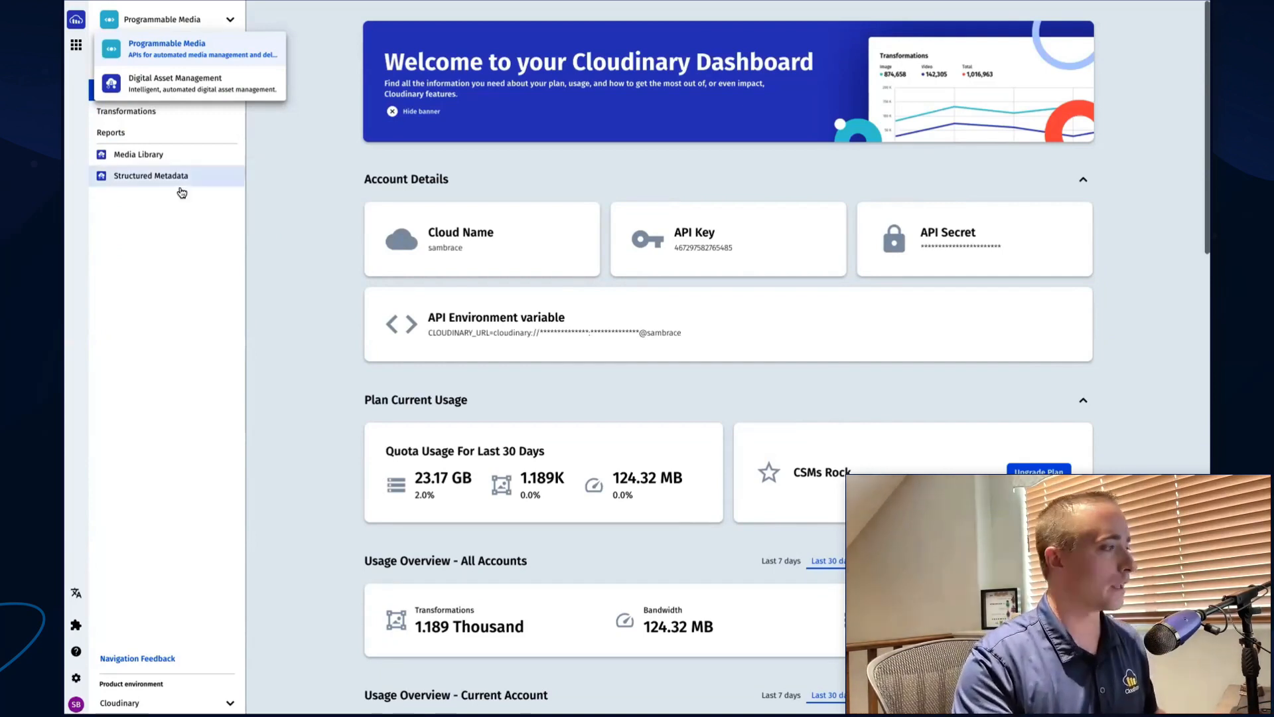
{"action": "left_click", "coordinate": [185, 90]}
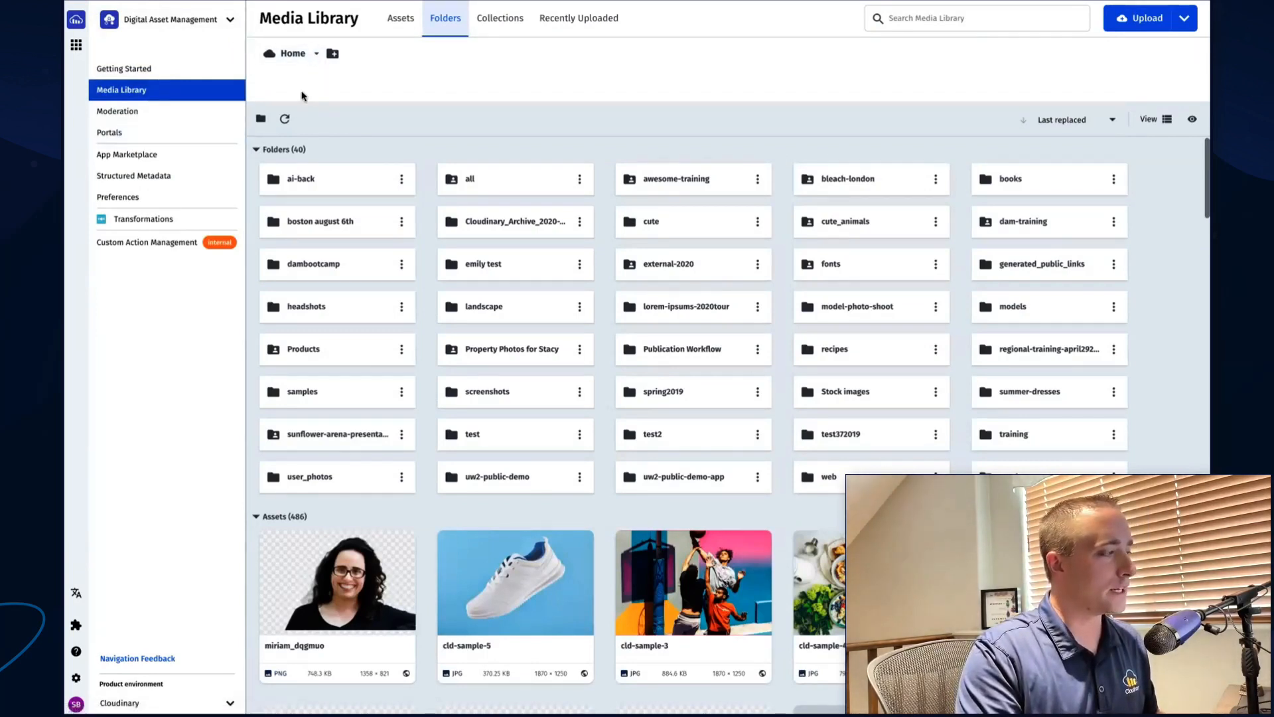
{"action": "left_click", "coordinate": [176, 135]}
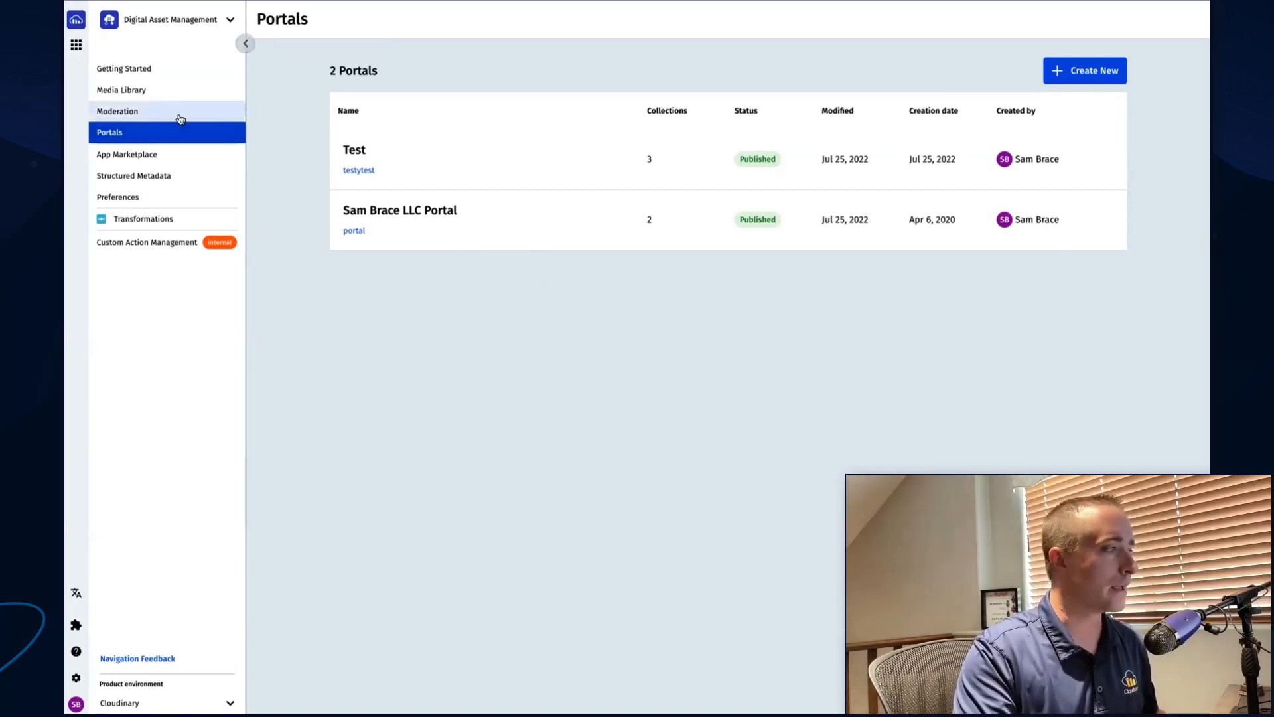
{"action": "left_click", "coordinate": [157, 98]}
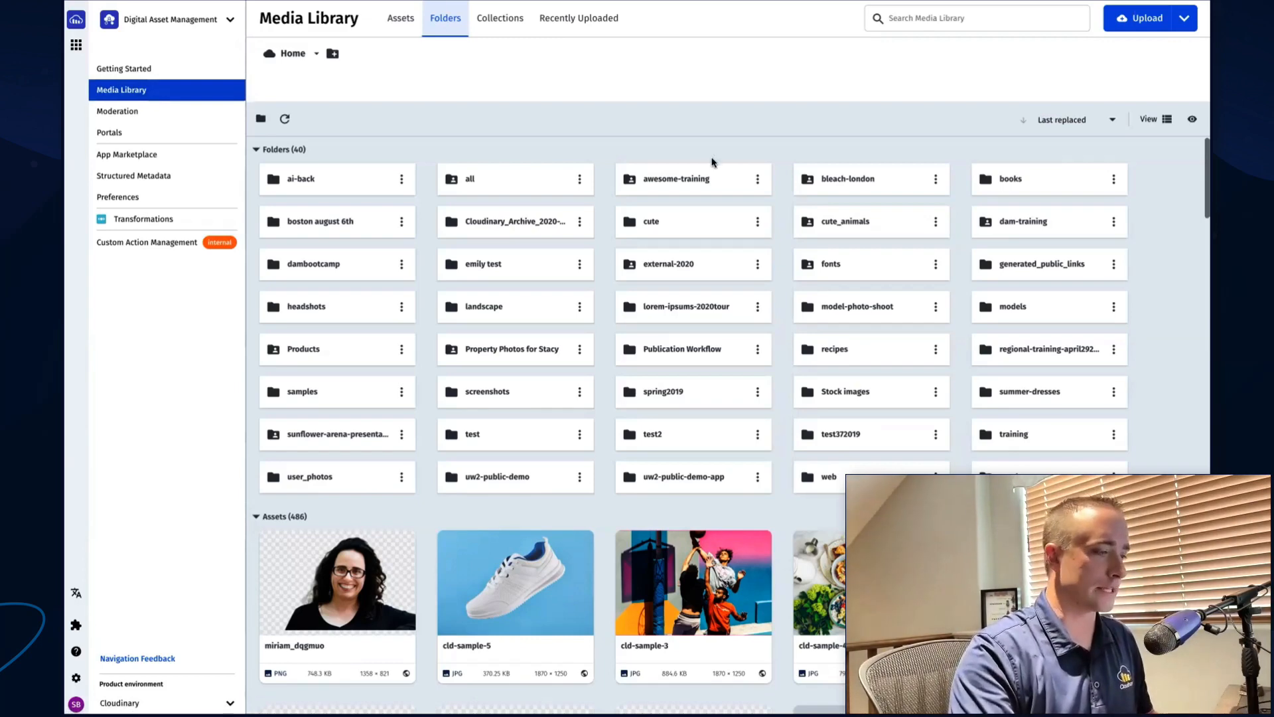
Select the three transparent-background portrait PNGs in the asset row that also holds the glasses asset
{"action": "scroll", "coordinate": [720, 229], "scroll_direction": "down", "scroll_amount": 5}
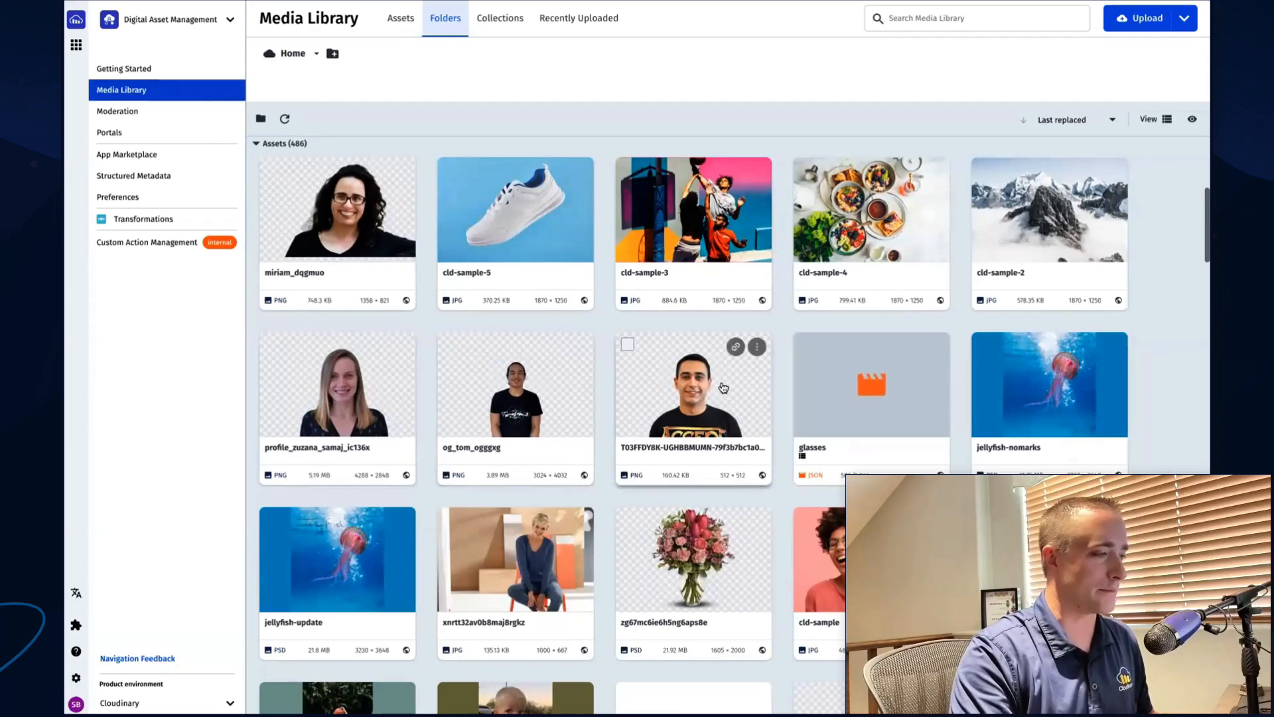
{"action": "left_click", "coordinate": [627, 344]}
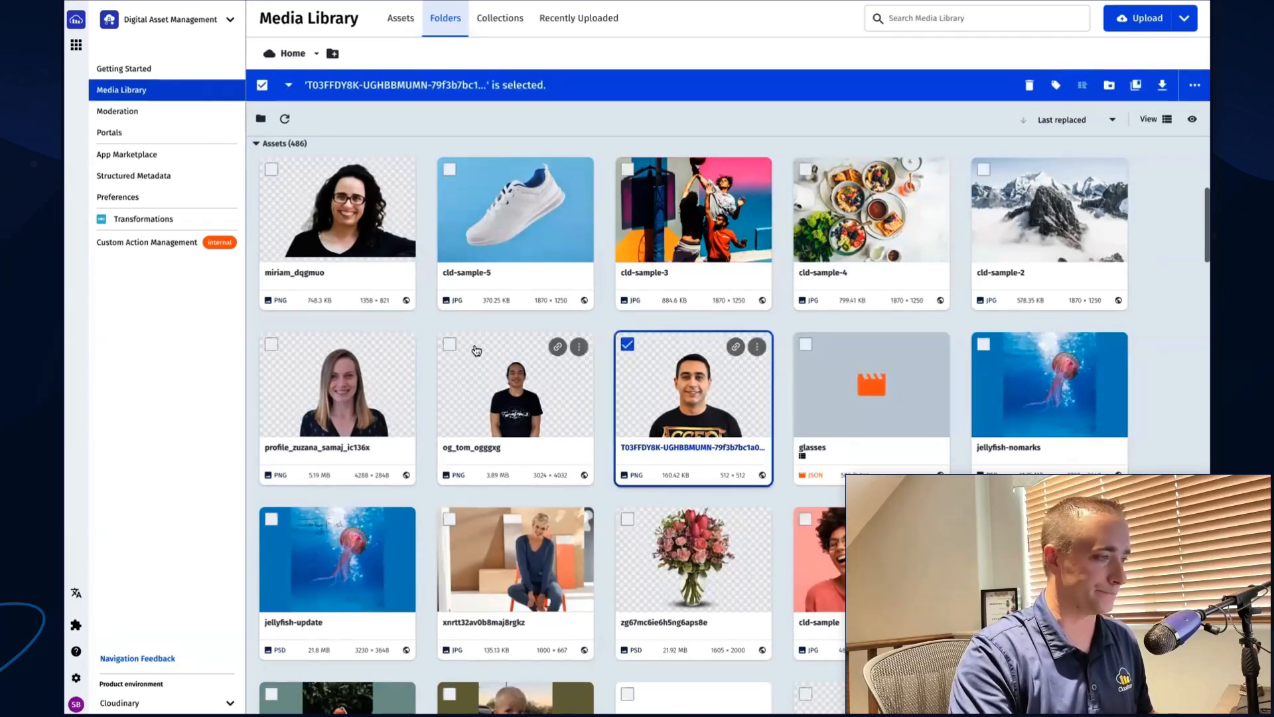
{"action": "left_click", "coordinate": [449, 344]}
{"action": "left_click", "coordinate": [271, 344]}
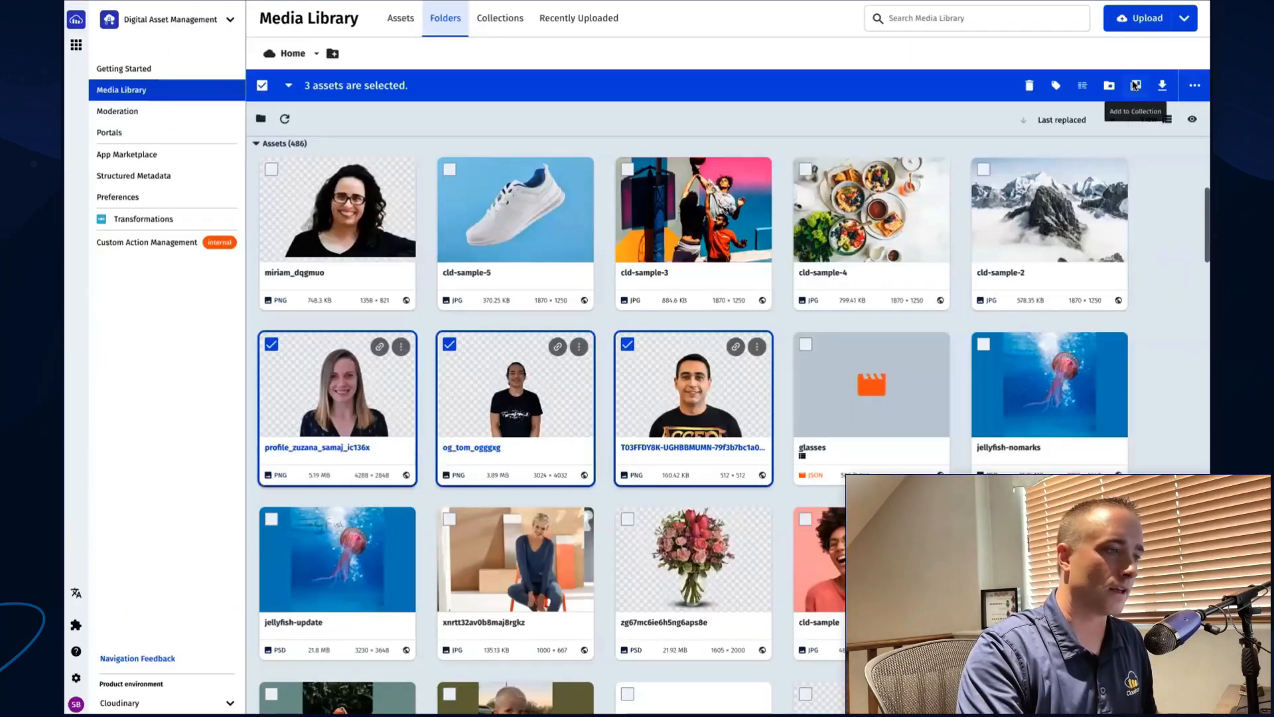
Add the three selected assets to a new collection named "Academy Instructors - 2022"
{"action": "left_click", "coordinate": [989, 256]}
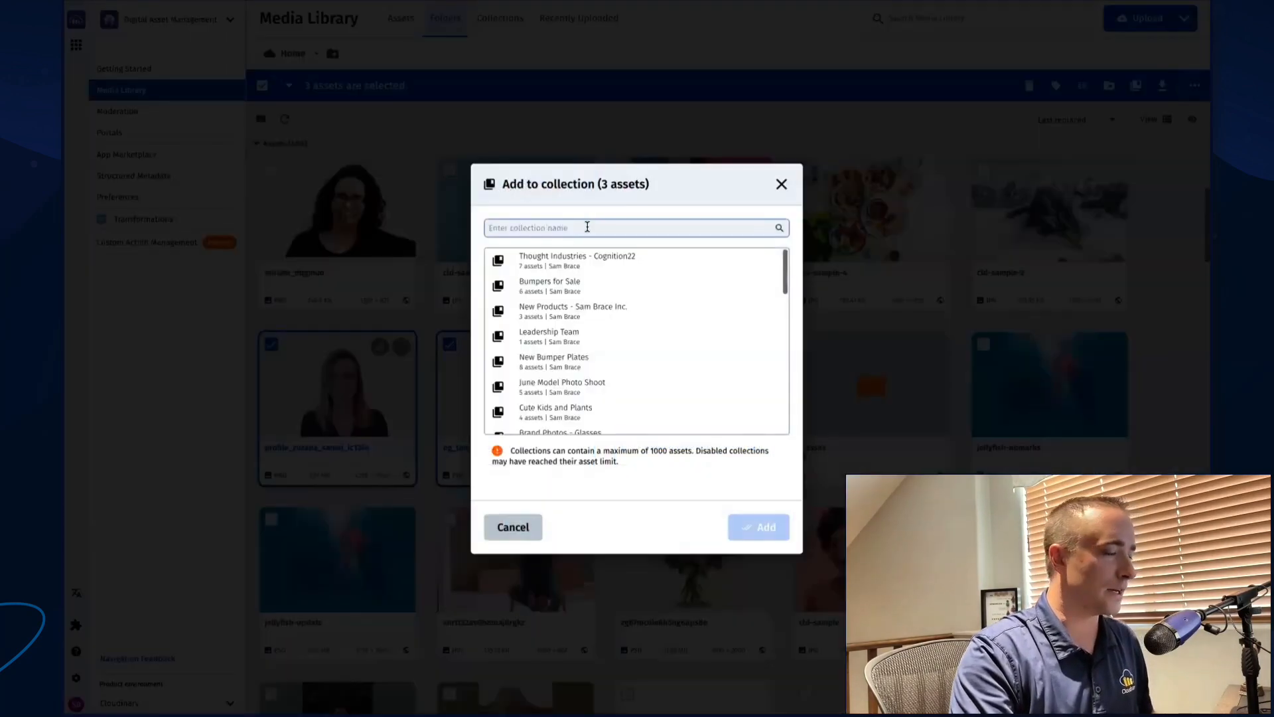
{"action": "left_click", "coordinate": [588, 227]}
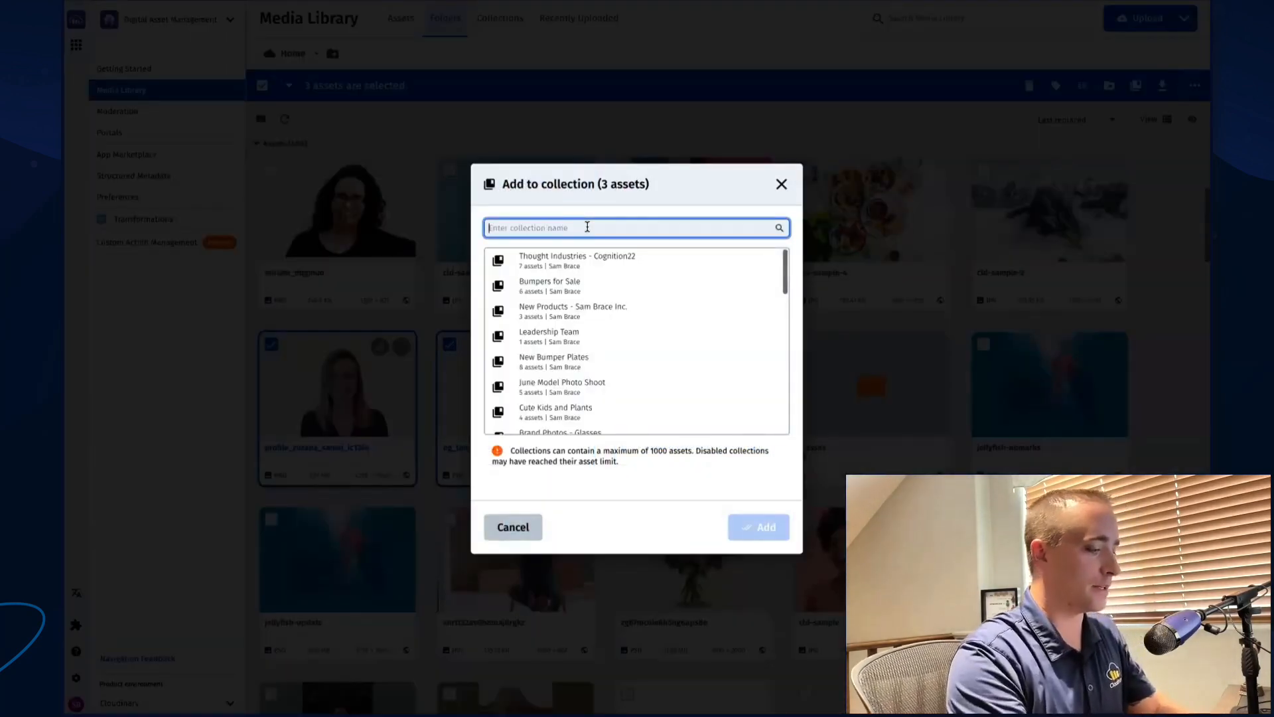
{"action": "type", "text": "Academy Instruct"}
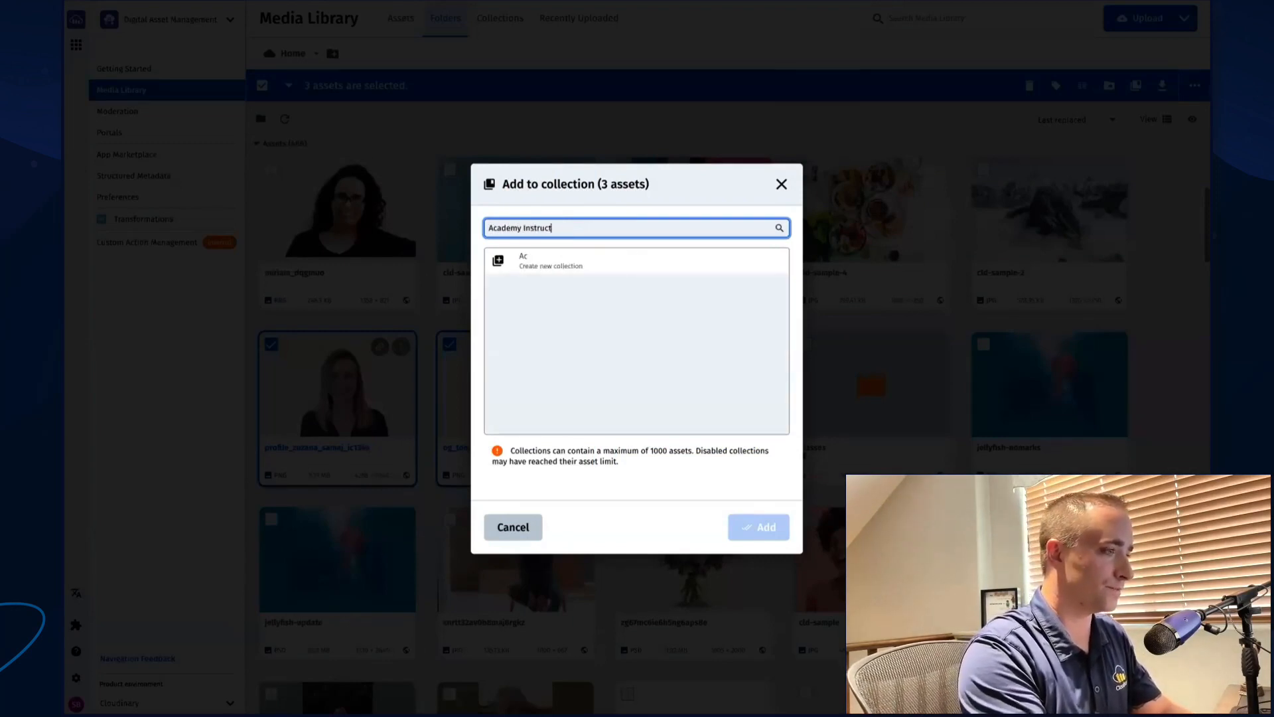
{"action": "type", "text": "ors - 2022"}
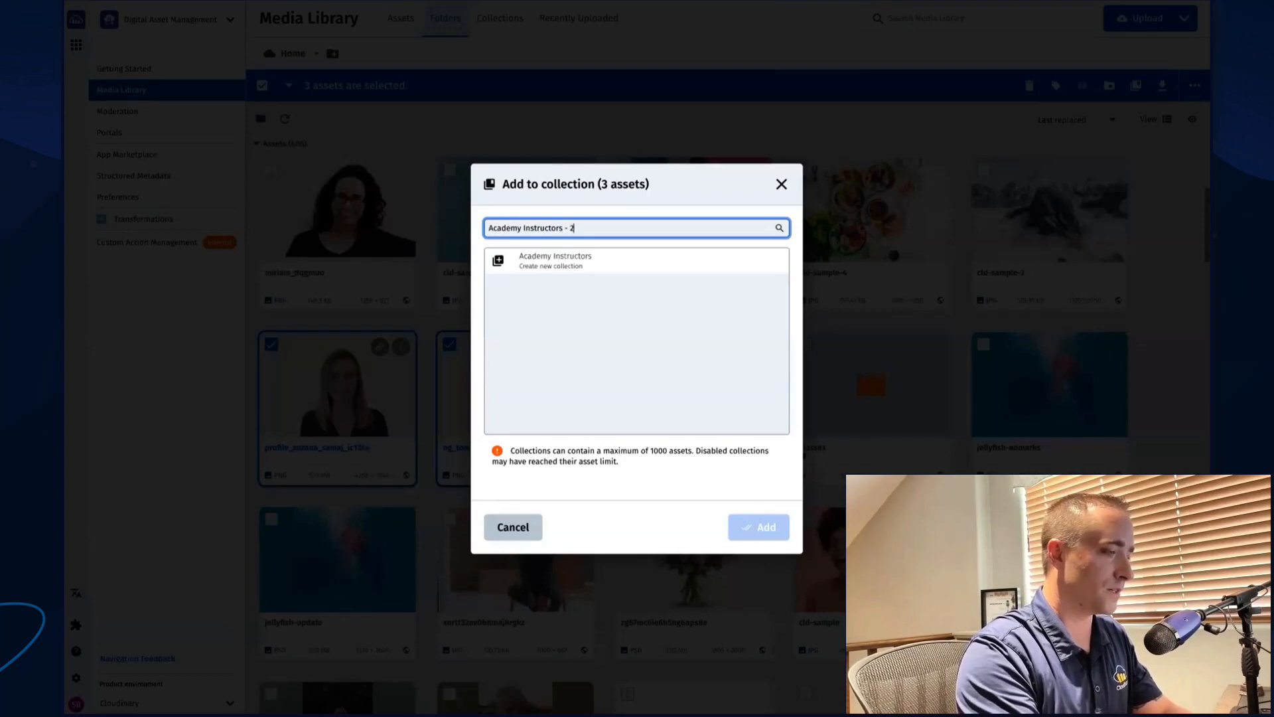
{"action": "left_click", "coordinate": [576, 260]}
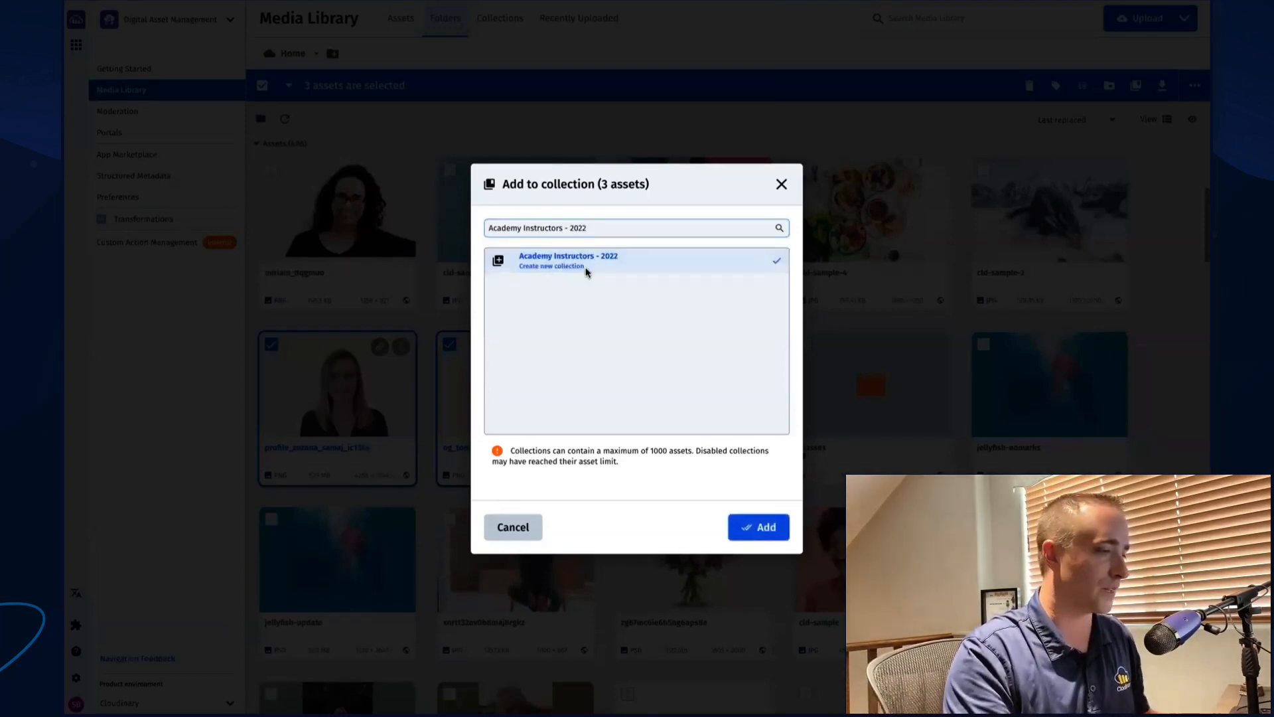
{"action": "left_click", "coordinate": [760, 533]}
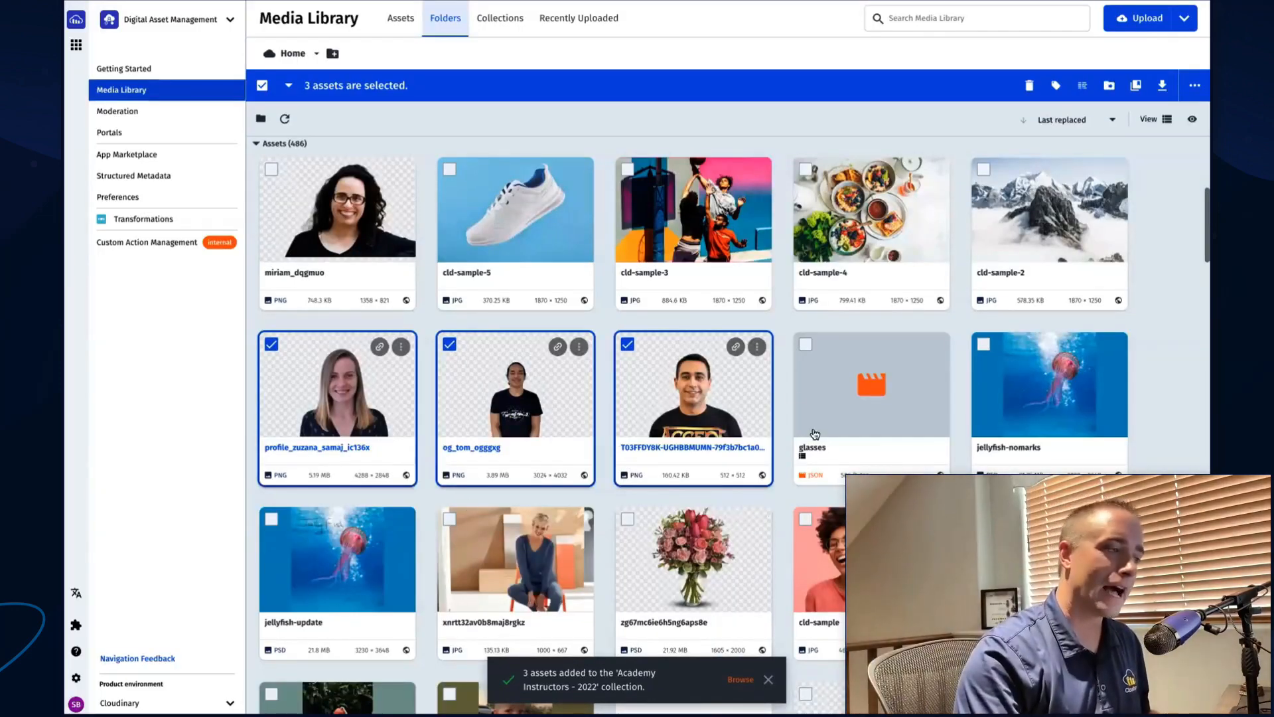
Open the Academy Instructors - 2022 collection and create a public link for it
{"action": "scroll", "coordinate": [684, 385], "scroll_direction": "up", "scroll_amount": 4}
{"action": "scroll", "coordinate": [684, 385], "scroll_direction": "up", "scroll_amount": 2}
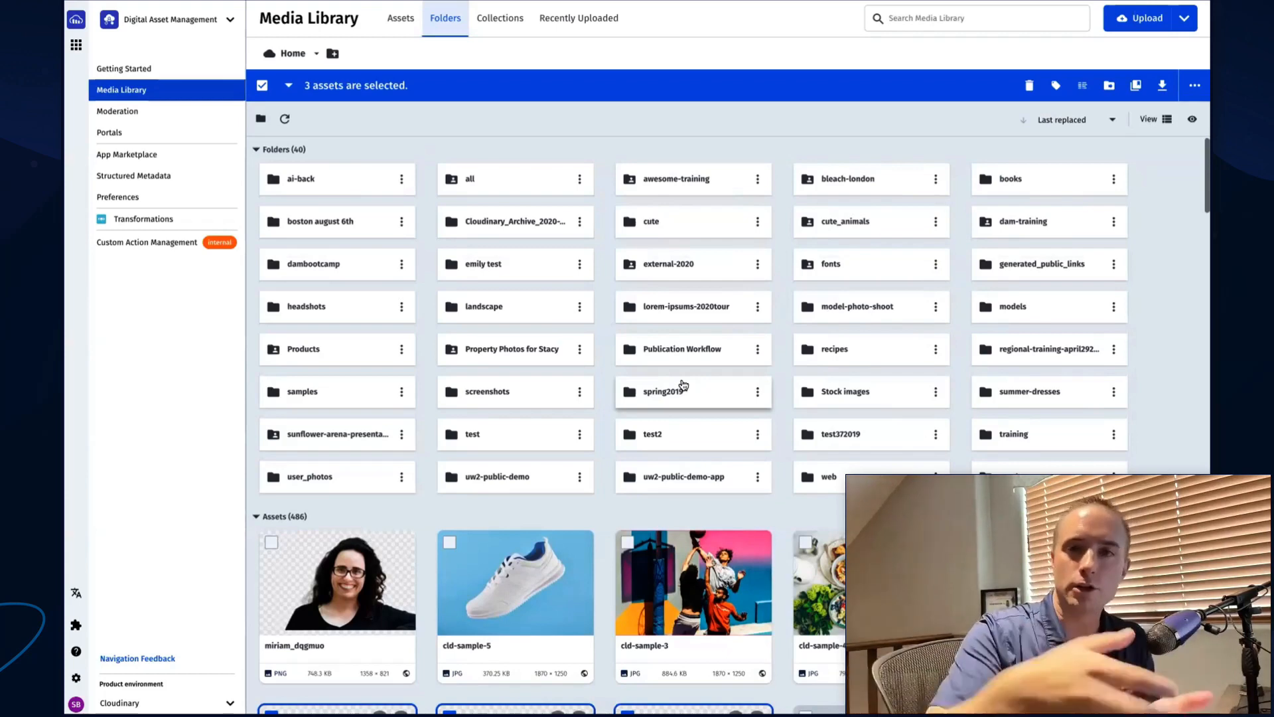
{"action": "left_click", "coordinate": [514, 26]}
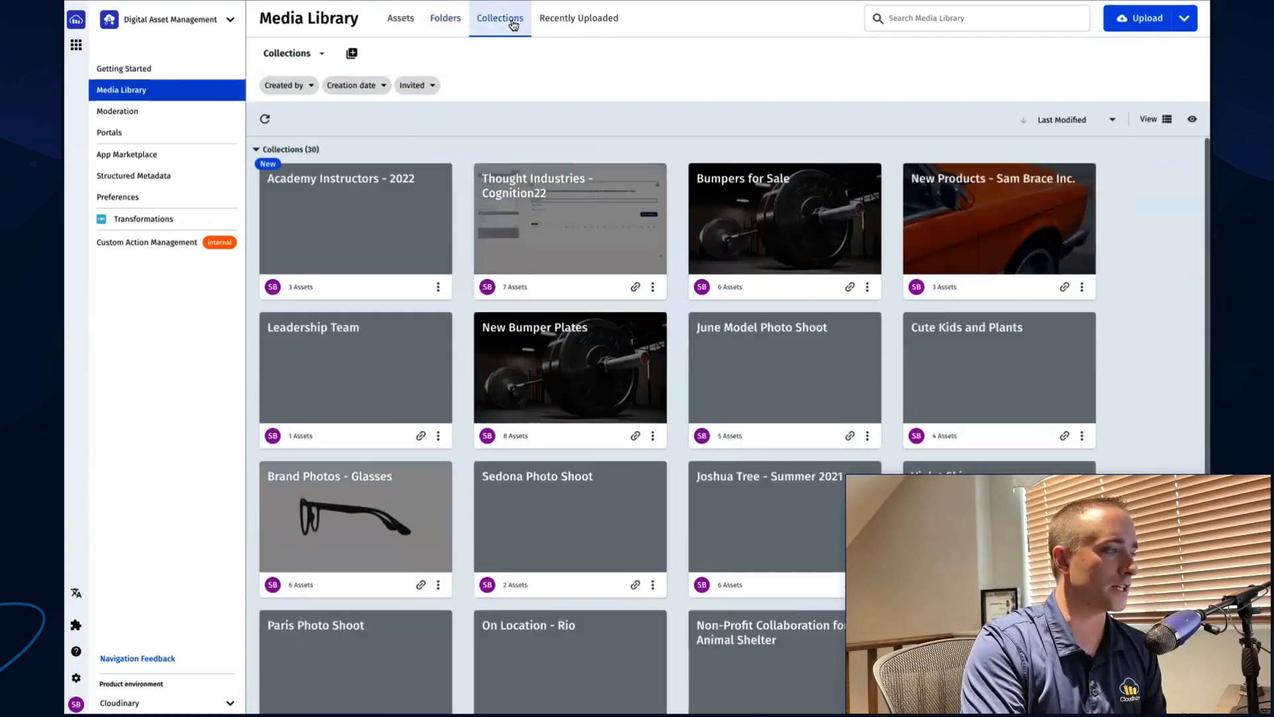
{"action": "left_click", "coordinate": [376, 217]}
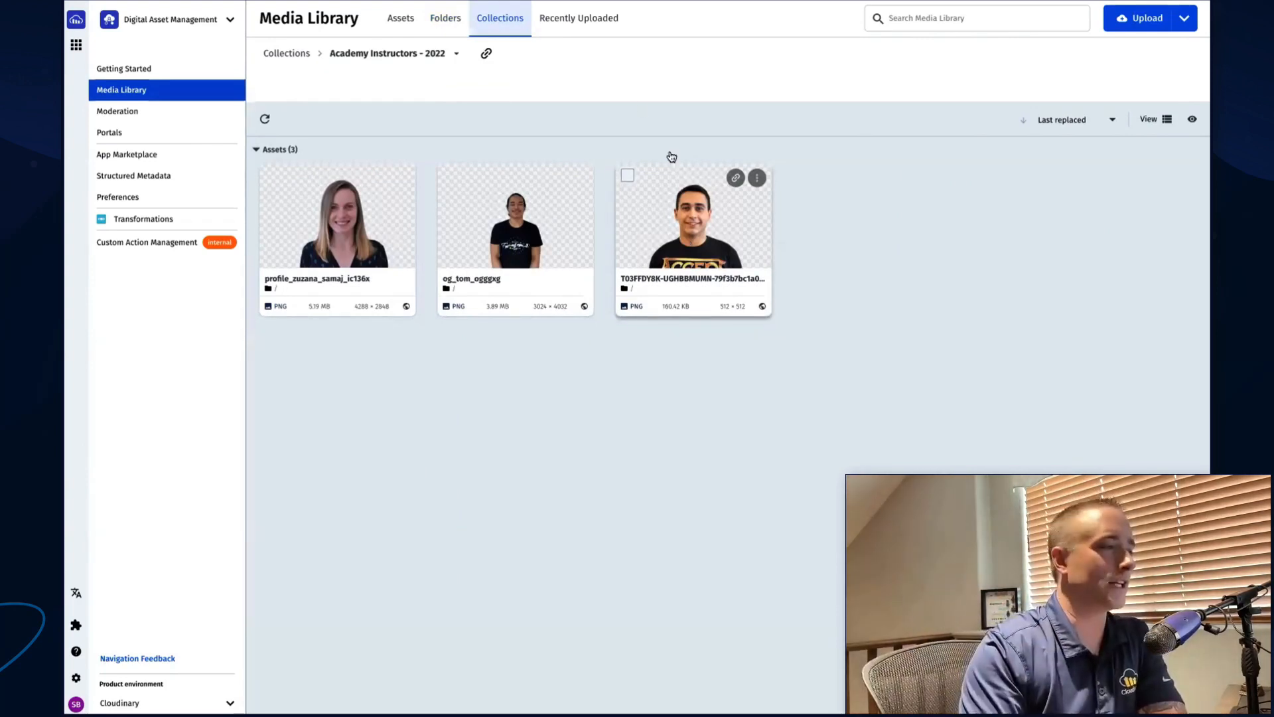
{"action": "left_click", "coordinate": [487, 55]}
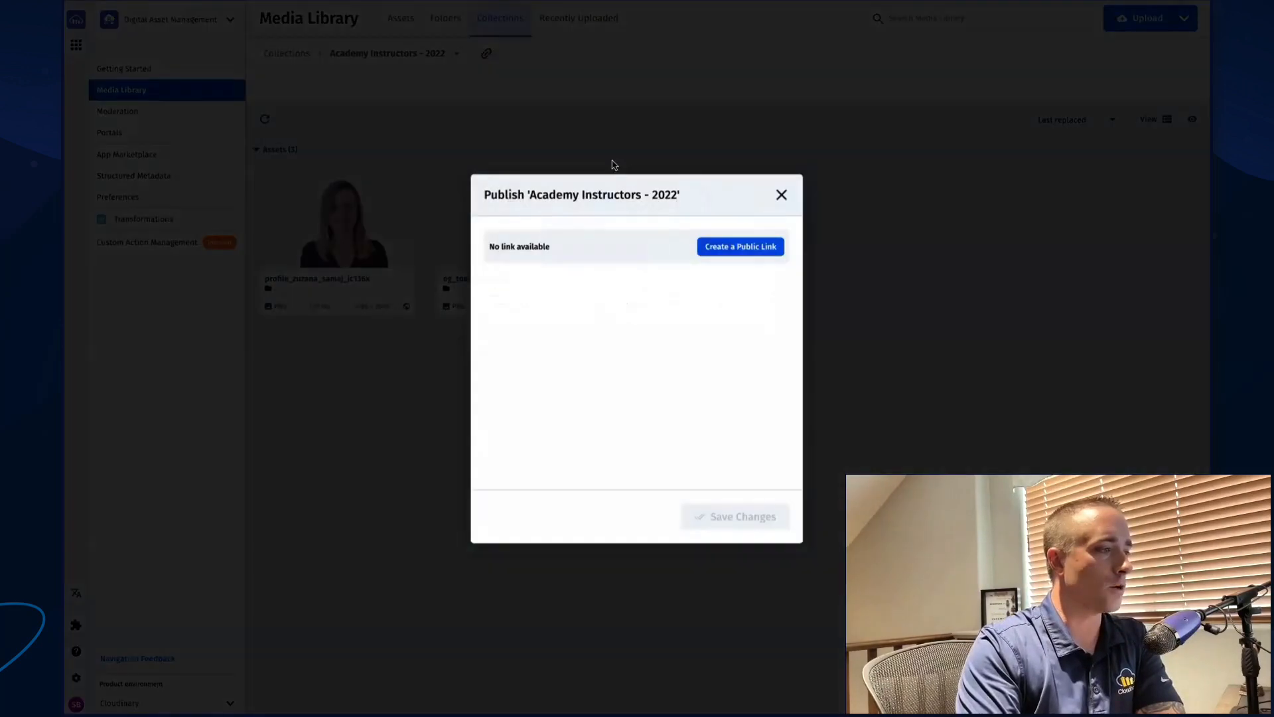
{"action": "left_click", "coordinate": [734, 247]}
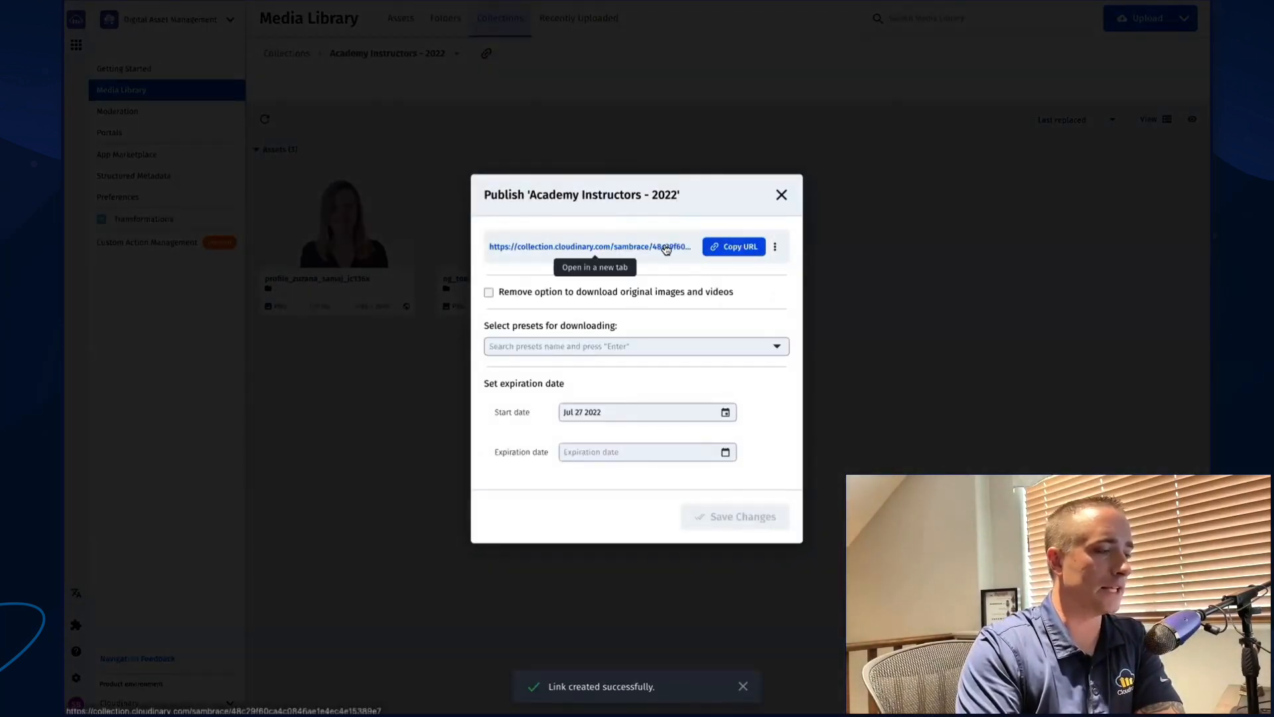
View the collection's public page and preview its third portrait, then close the page and the publish dialog
{"action": "left_click", "coordinate": [626, 248]}
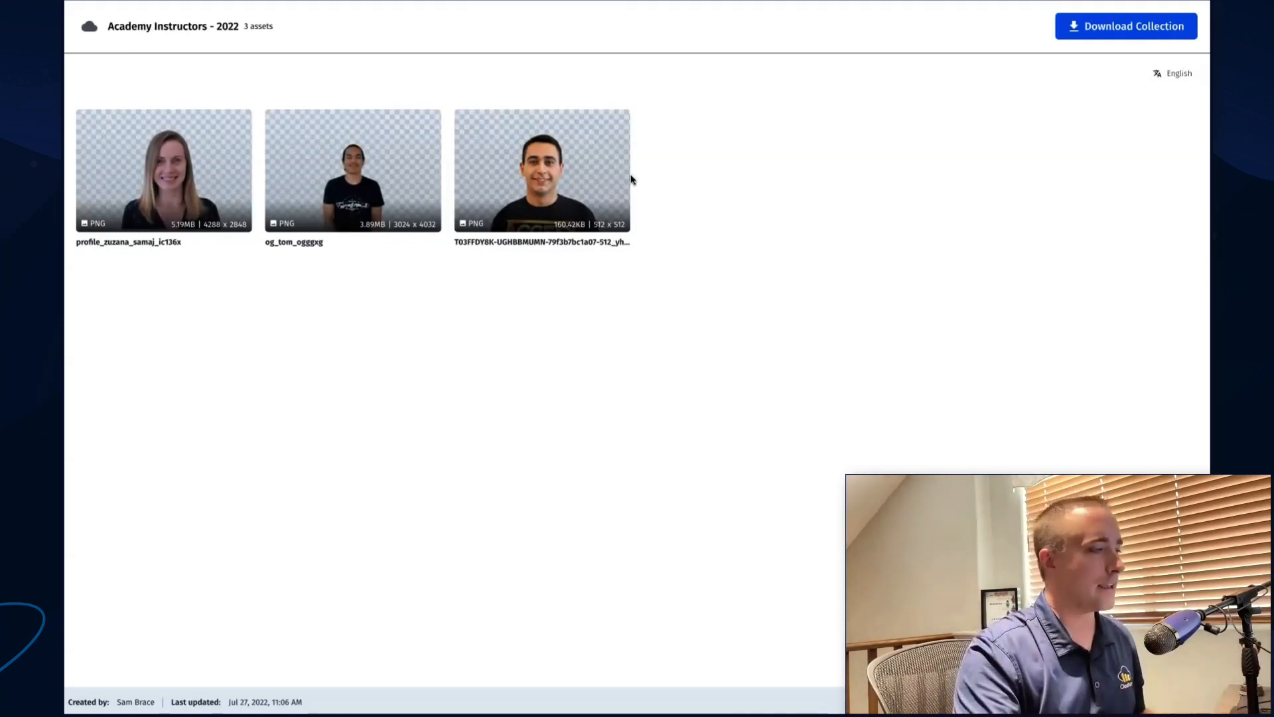
{"action": "left_click", "coordinate": [606, 166]}
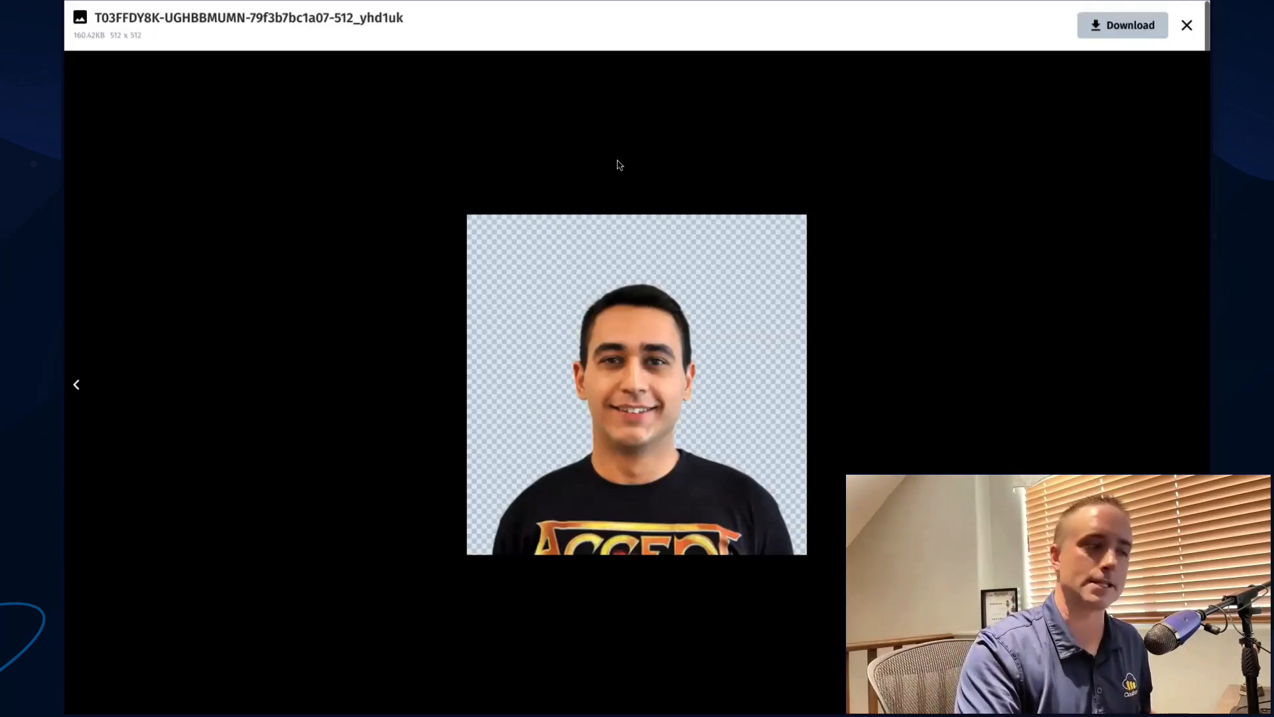
{"action": "left_click", "coordinate": [1186, 25]}
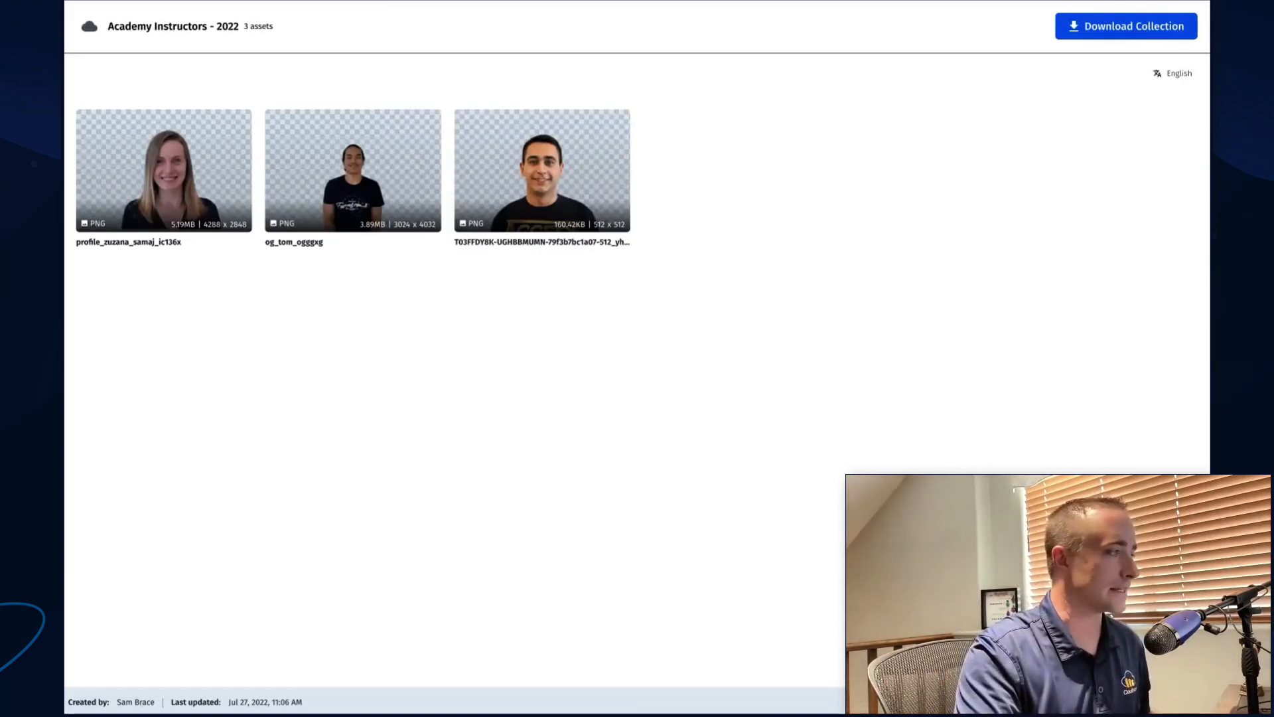
{"action": "left_click", "coordinate": [108, 9]}
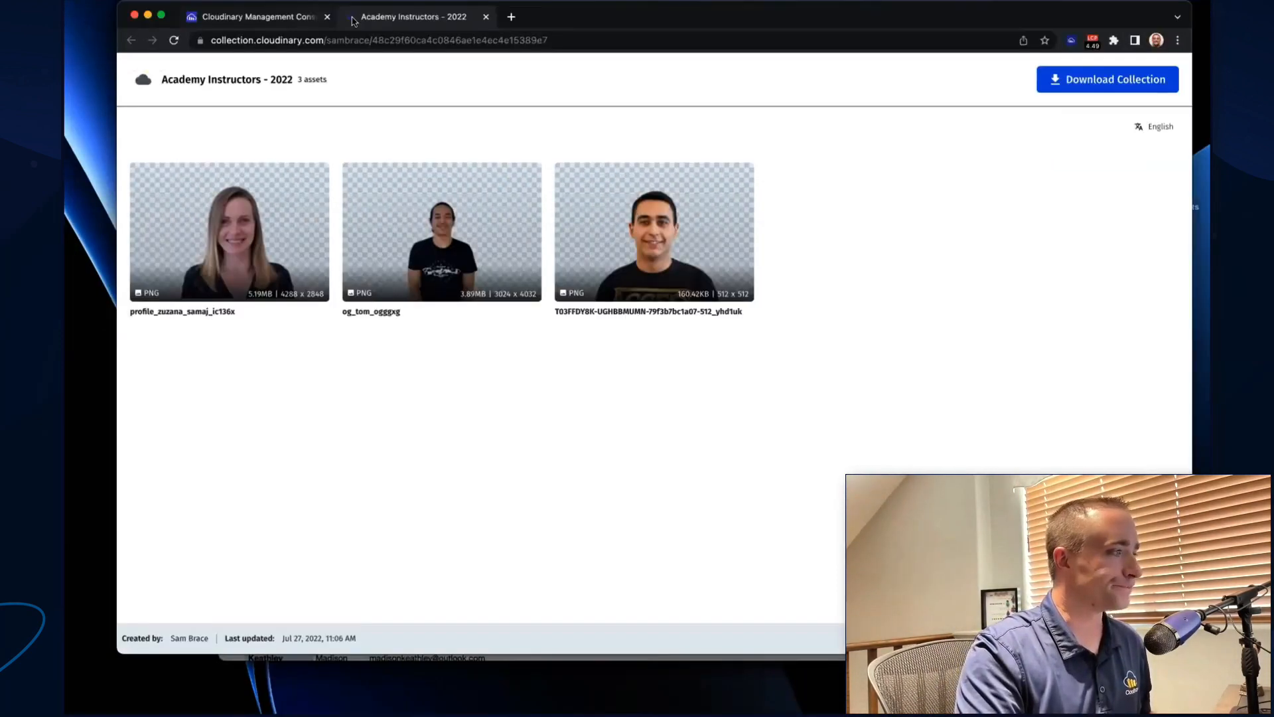
{"action": "left_click", "coordinate": [486, 17]}
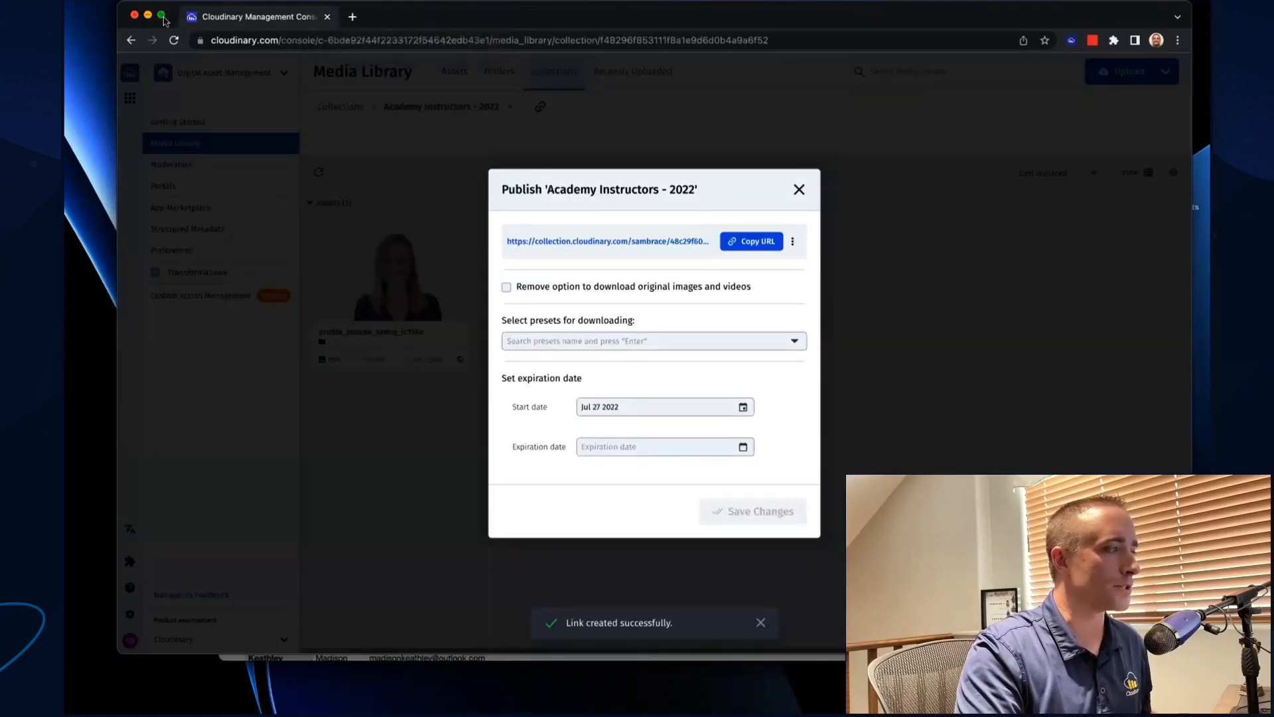
{"action": "left_click", "coordinate": [162, 16]}
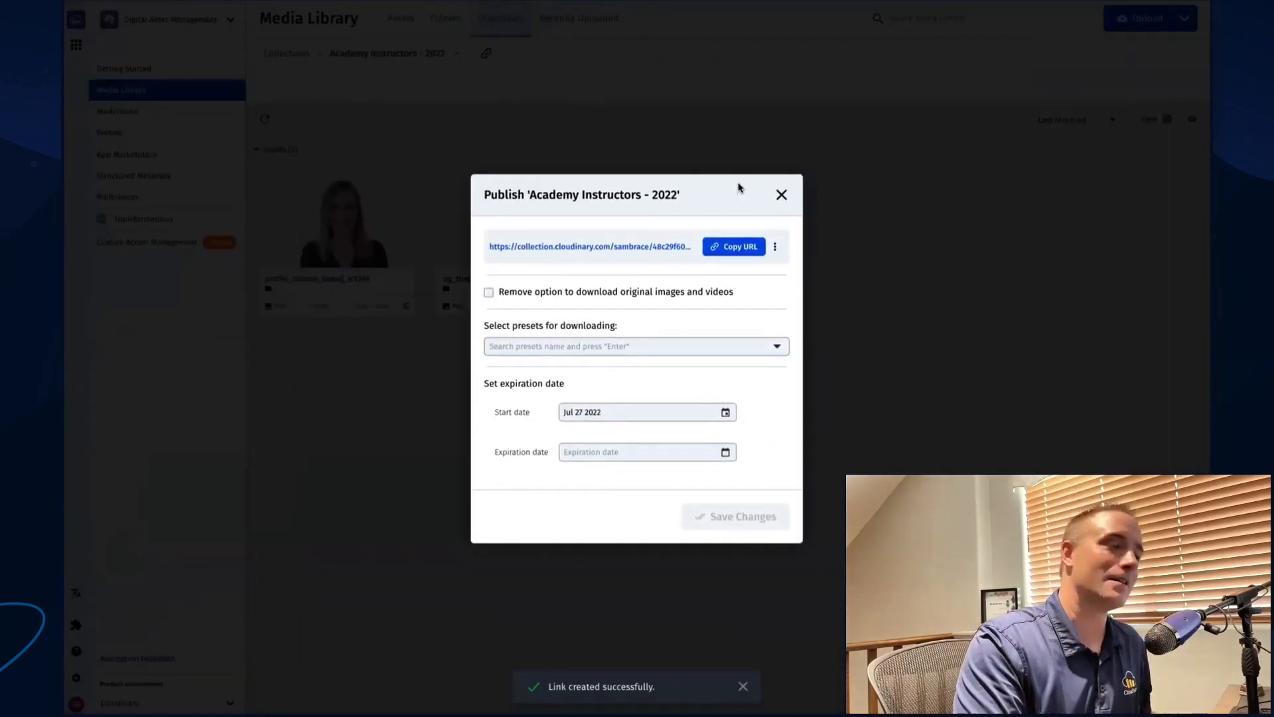
{"action": "left_click", "coordinate": [782, 194]}
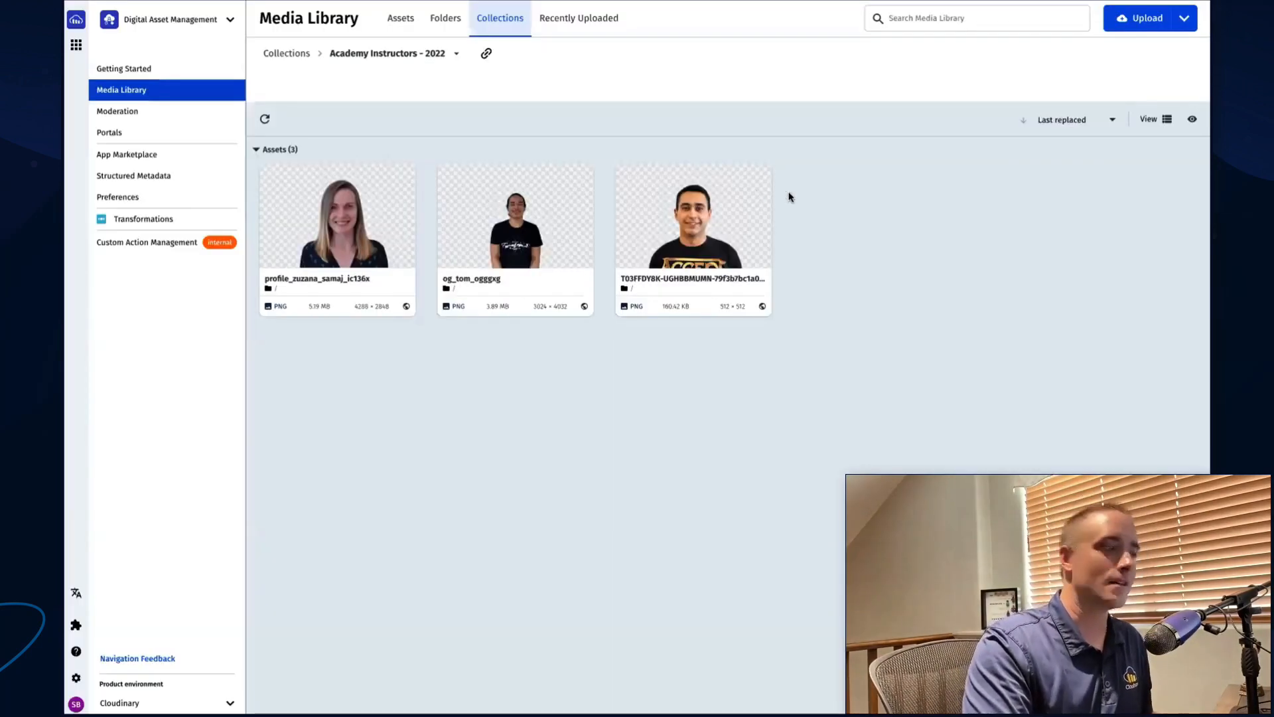
Start a new portal and title it "Cloudinary Academy Assets"
{"action": "left_click", "coordinate": [176, 136]}
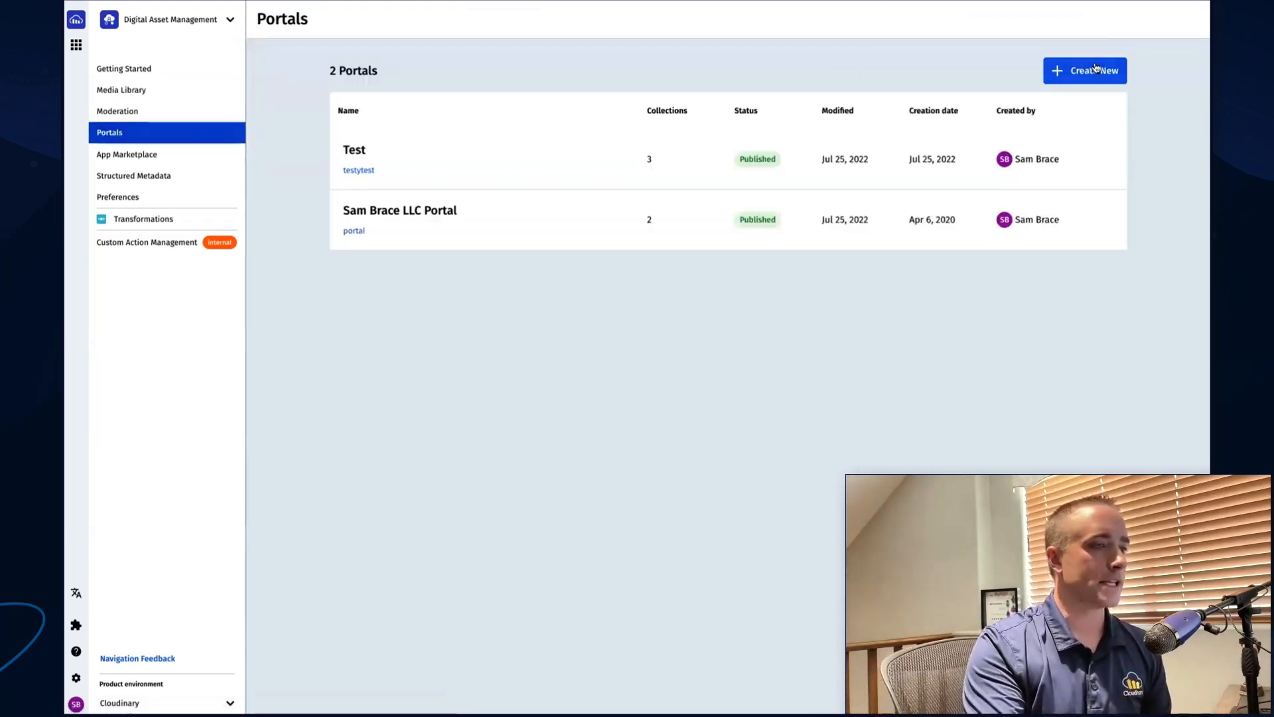
{"action": "left_click", "coordinate": [1091, 72]}
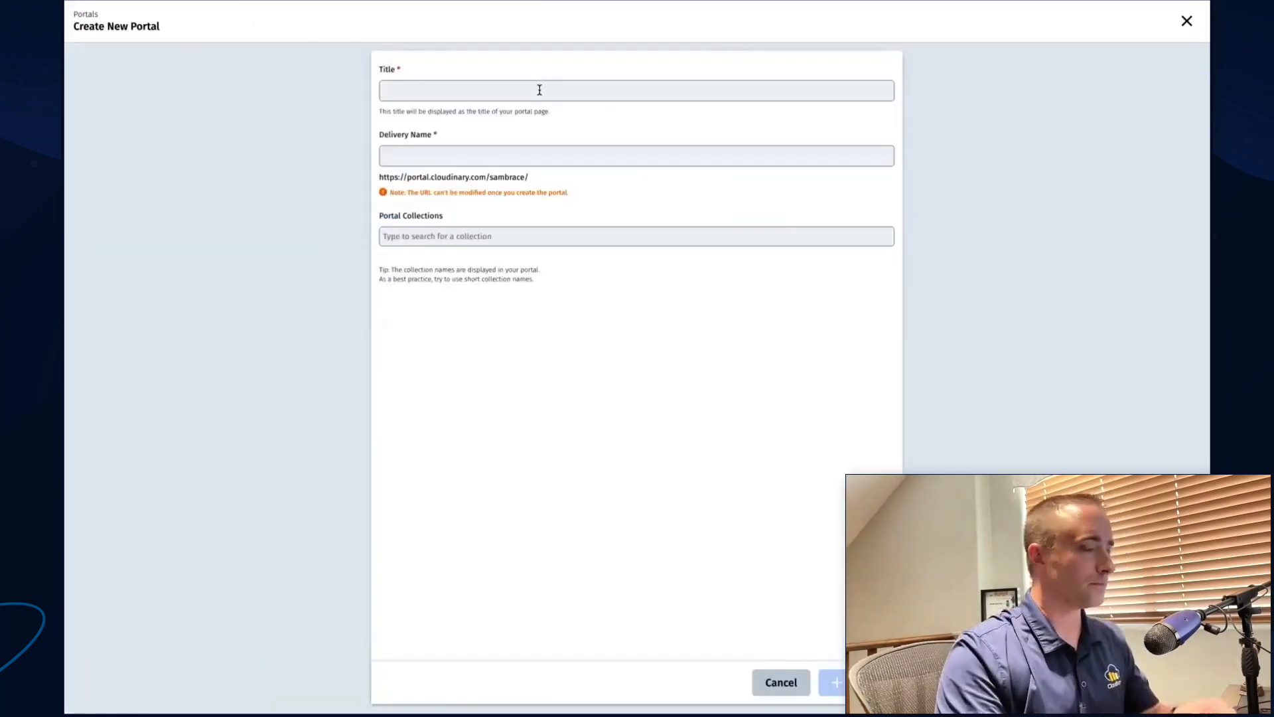
{"action": "left_click", "coordinate": [540, 90]}
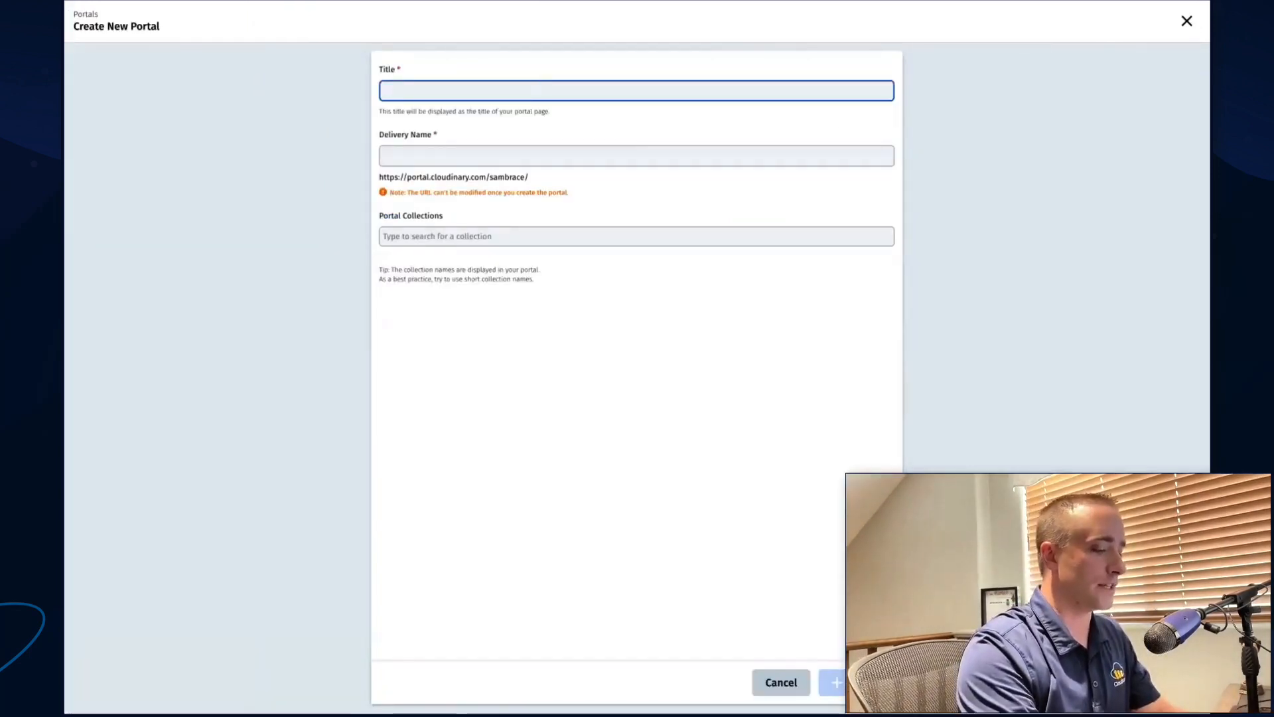
{"action": "type", "text": "Cloudinary Acacdem"}
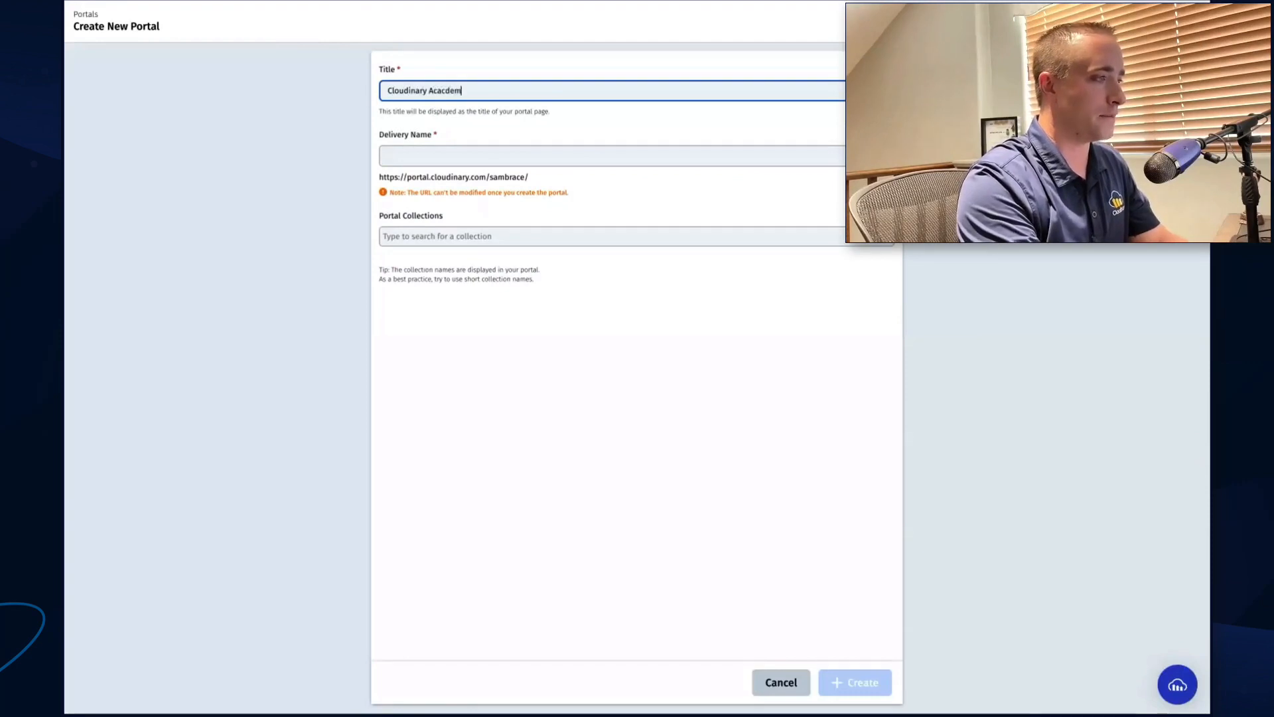
{"action": "type", "text": "emy Assets"}
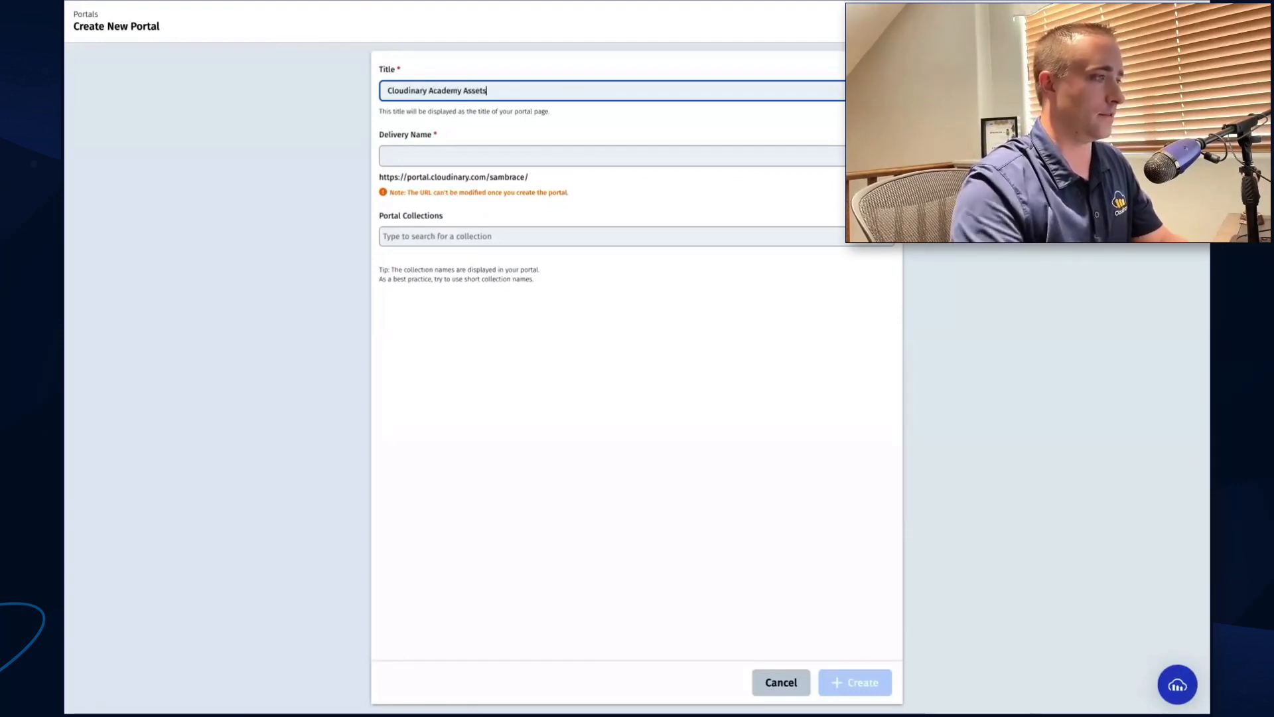
Set the portal's delivery name to "cld-academy" and add the Academy Instructors - 2022 collection to it
{"action": "left_click", "coordinate": [496, 152]}
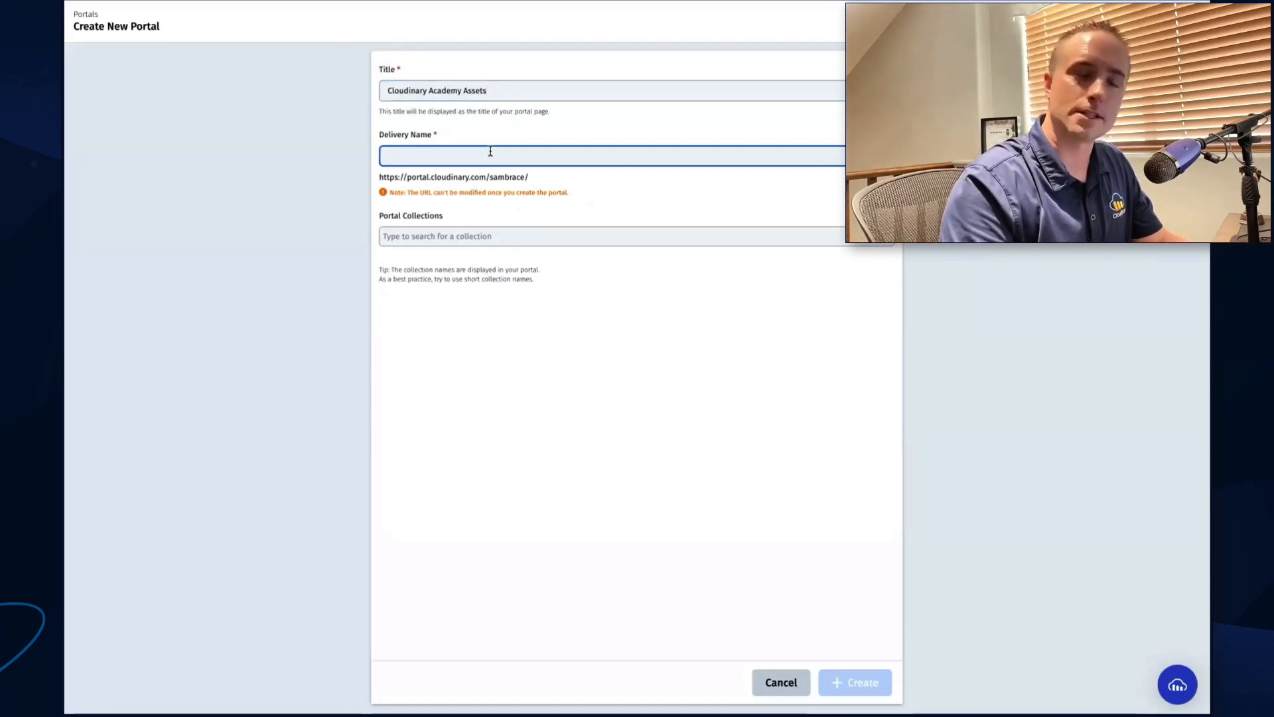
{"action": "type", "text": "cld-academy"}
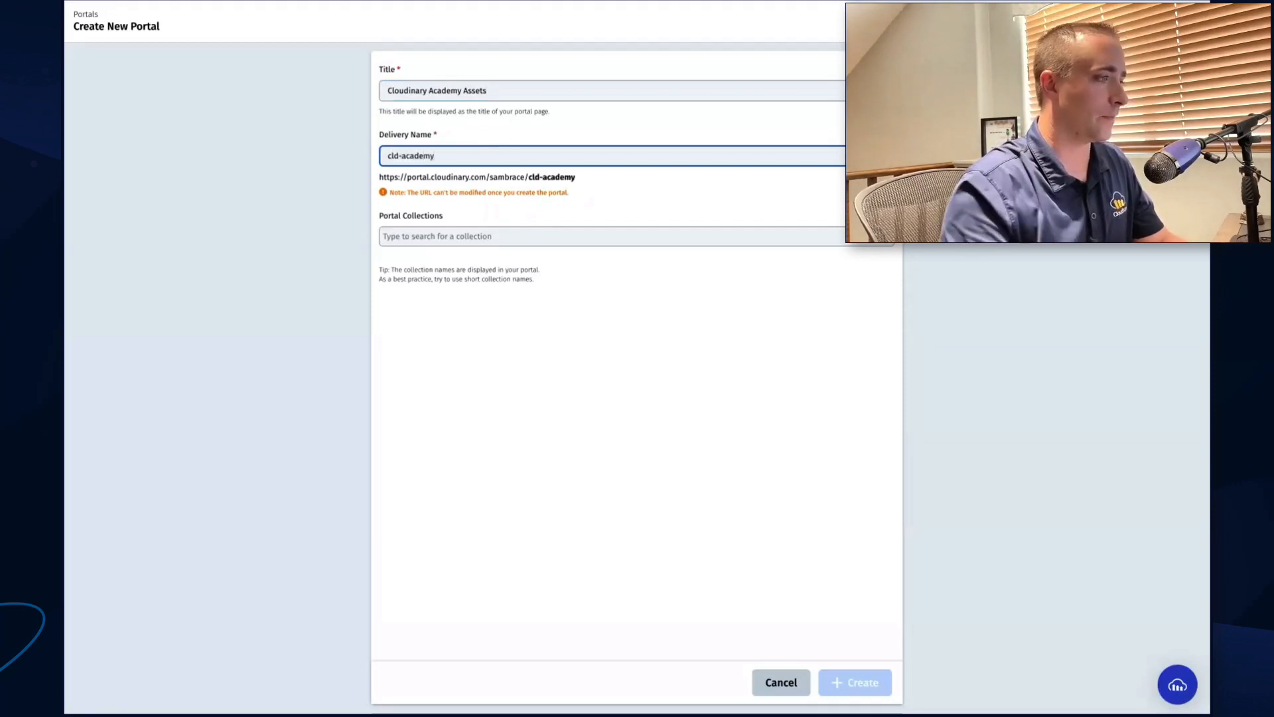
{"action": "left_click", "coordinate": [509, 237]}
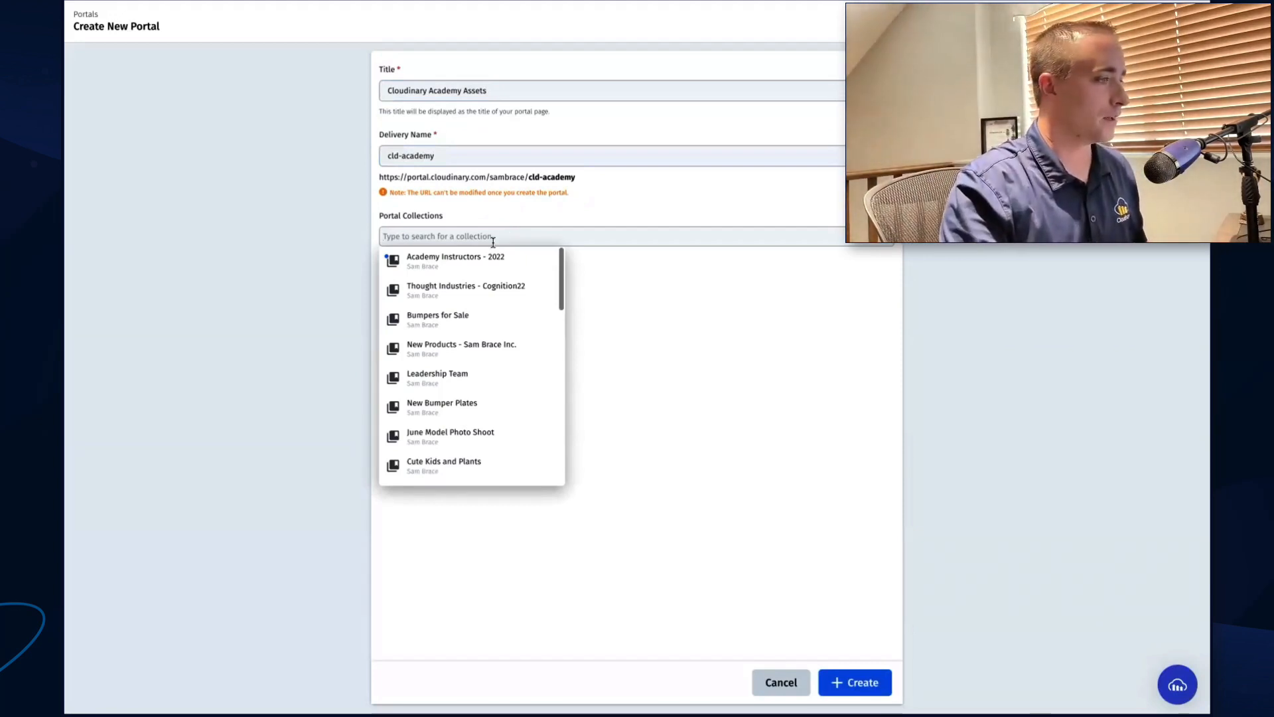
{"action": "left_click", "coordinate": [462, 265]}
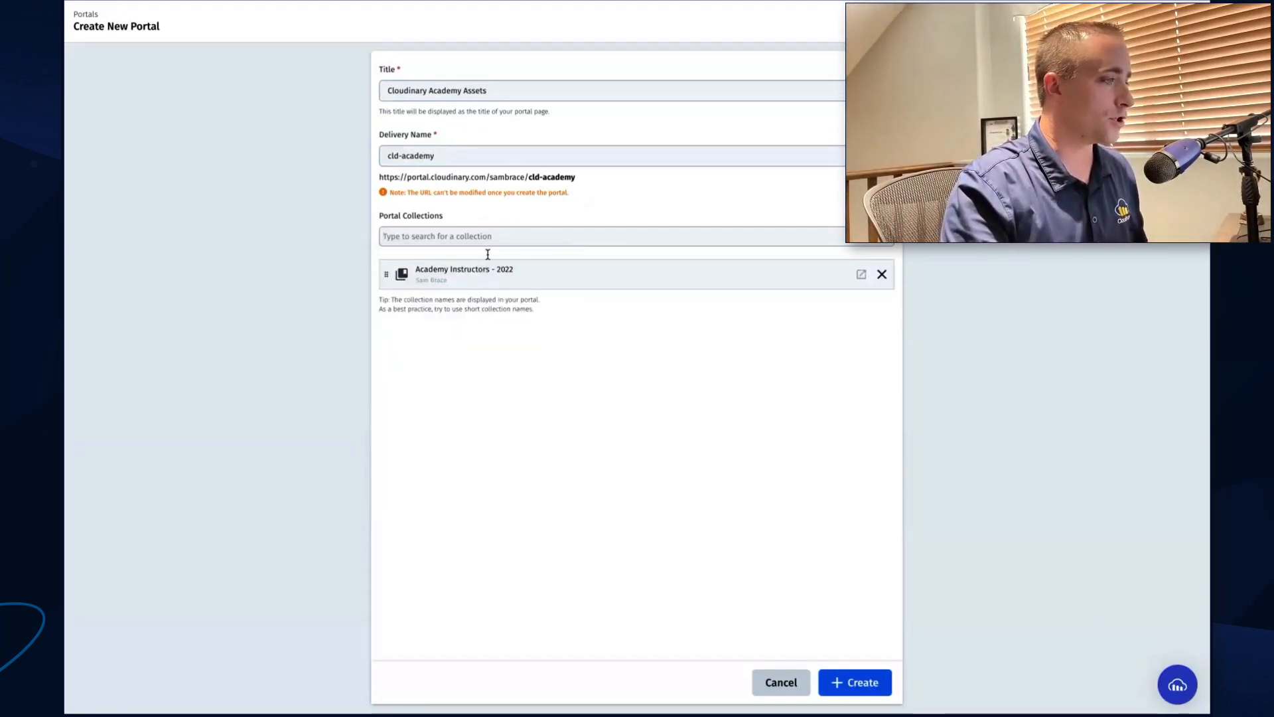
Add the Thought Industries - Cognition22 collection below Academy Instructors - 2022 and create the portal
{"action": "left_click", "coordinate": [479, 238]}
{"action": "left_click", "coordinate": [470, 265]}
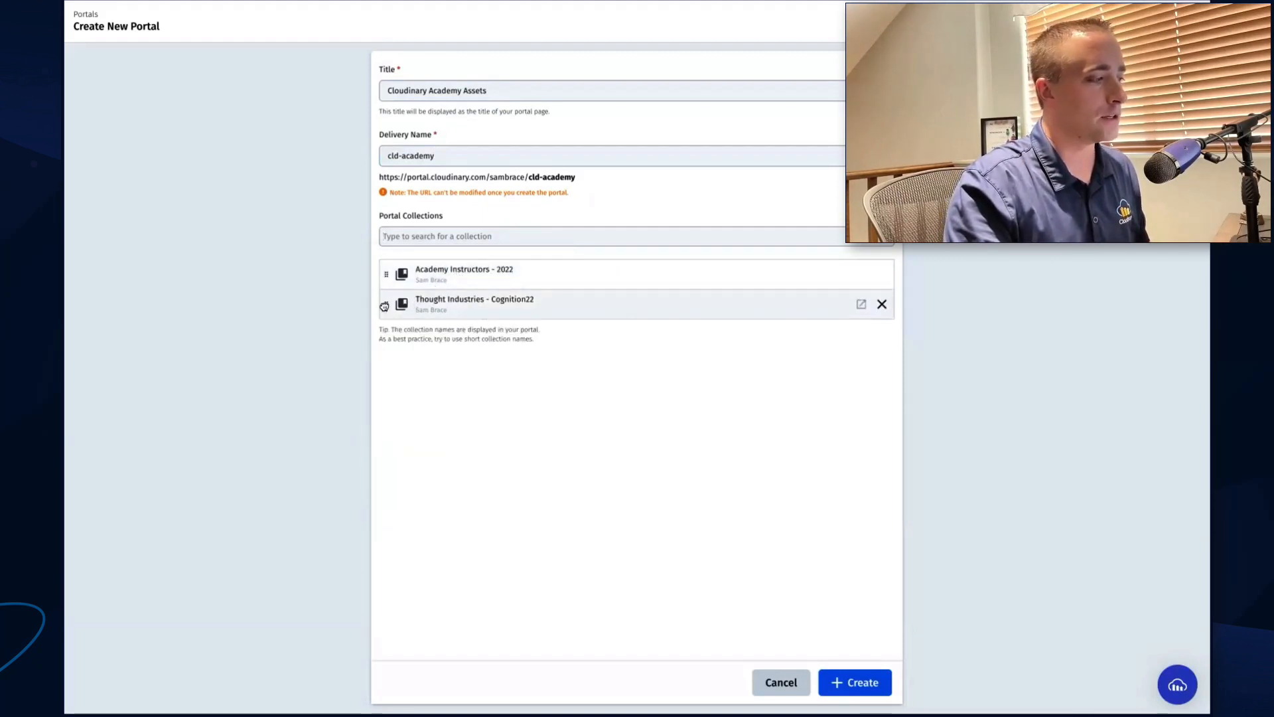
{"action": "left_click_drag", "start_coordinate": [385, 304], "coordinate": [401, 275]}
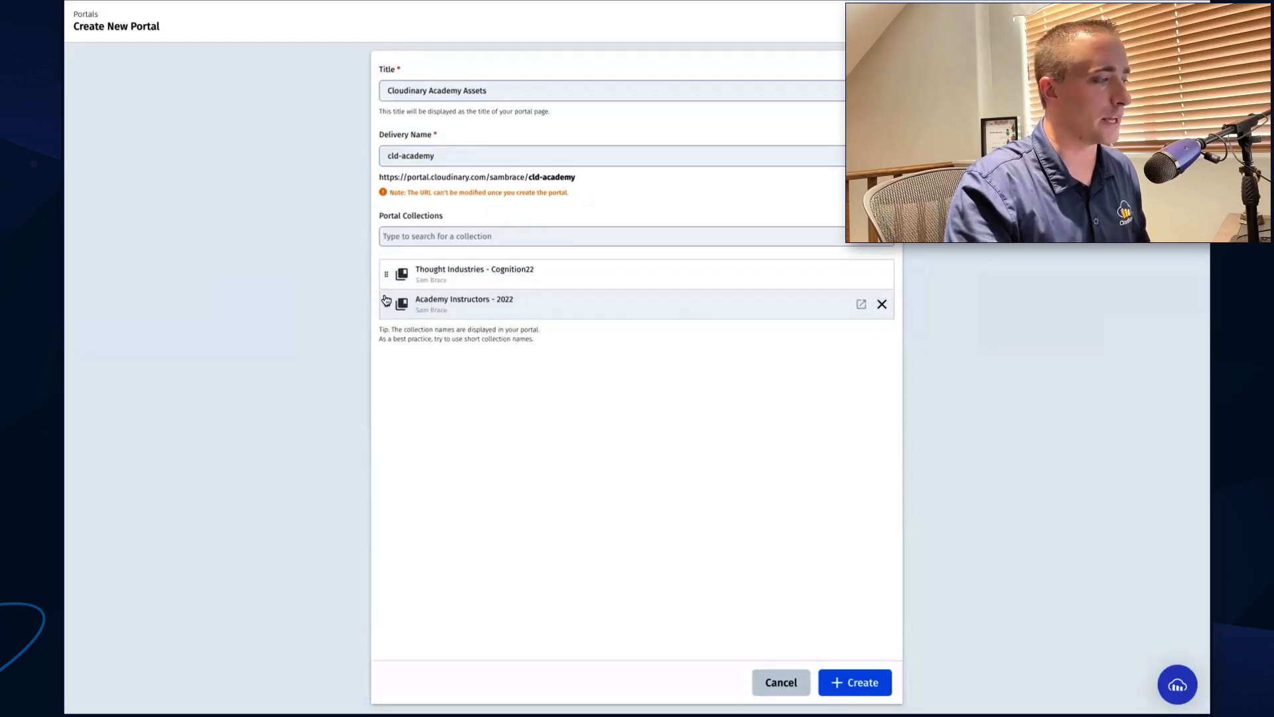
{"action": "left_click_drag", "start_coordinate": [386, 302], "coordinate": [380, 266]}
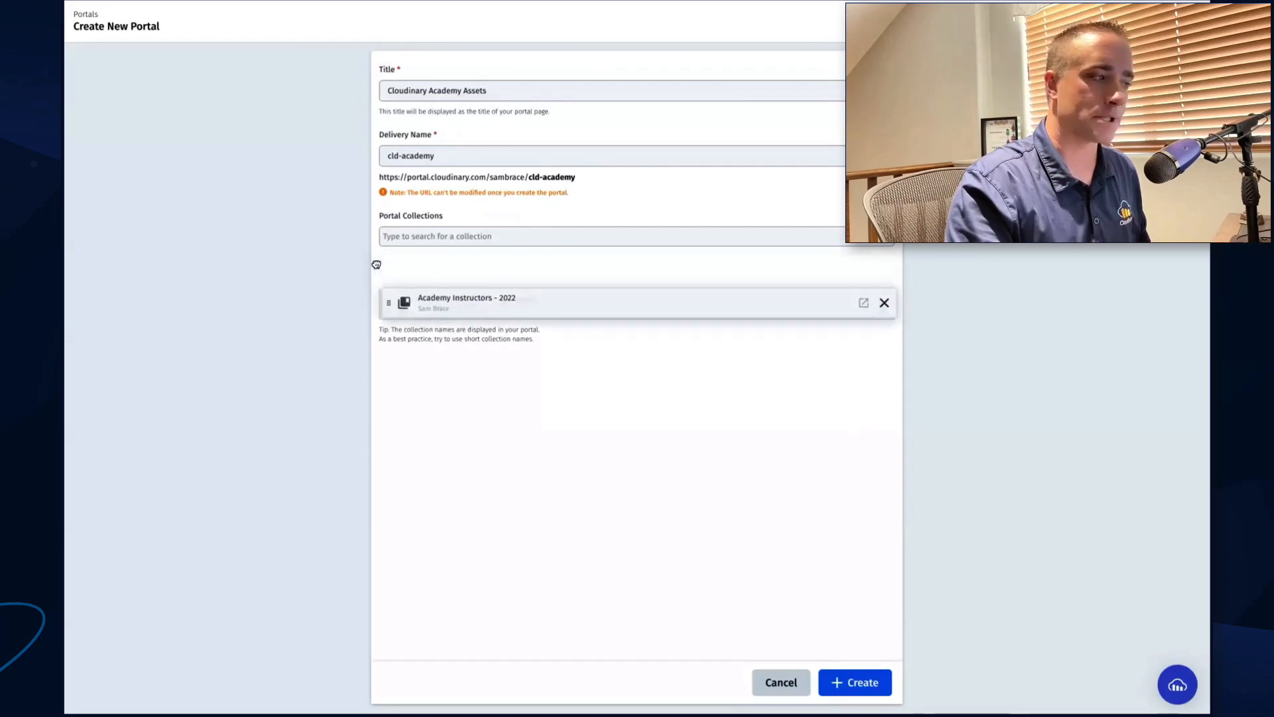
{"action": "left_click", "coordinate": [864, 686]}
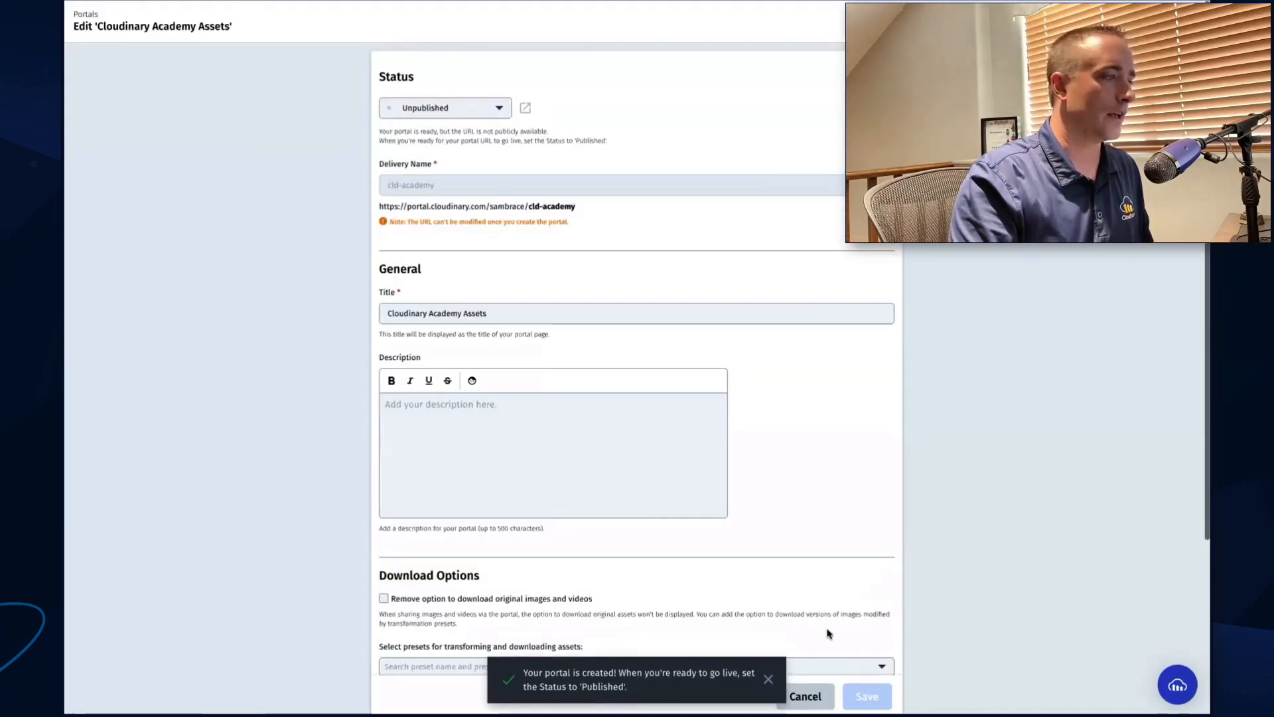
Enter "Pictures associated with Cloudinary's training academy." as the portal's description and save the portal
{"action": "scroll", "coordinate": [739, 359], "scroll_direction": "down", "scroll_amount": 2}
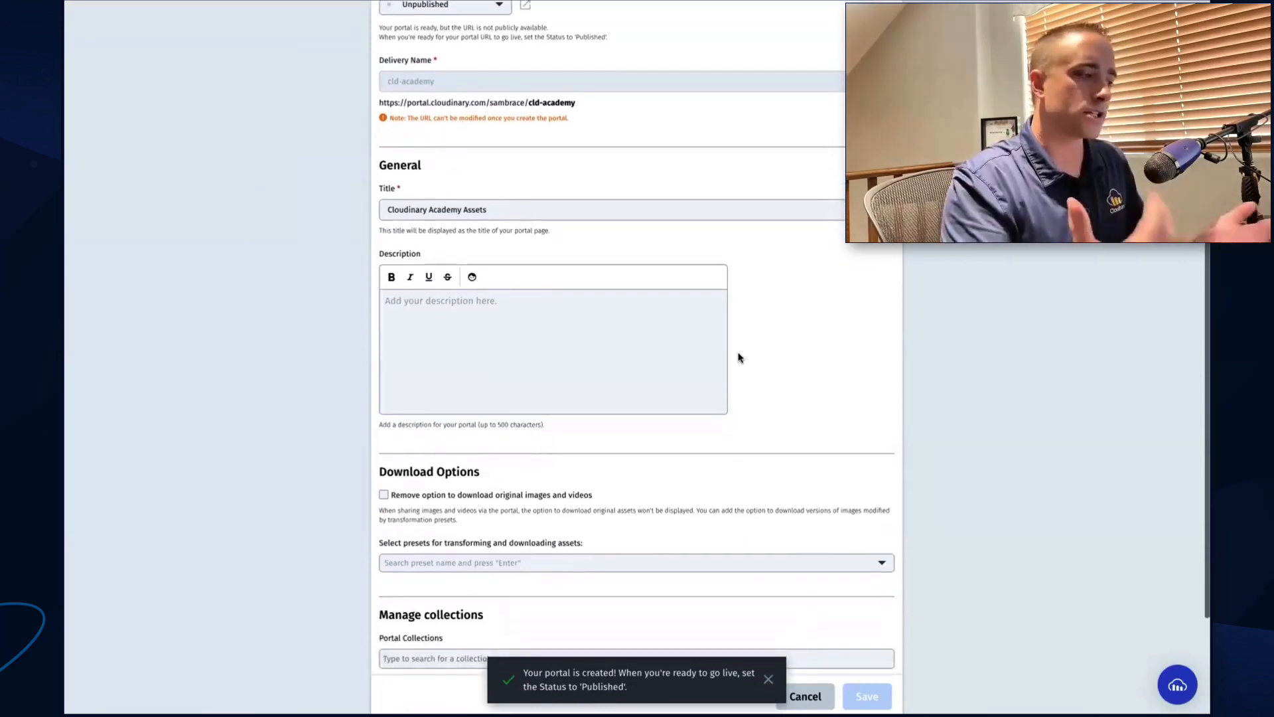
{"action": "scroll", "coordinate": [730, 352], "scroll_direction": "up", "scroll_amount": 2}
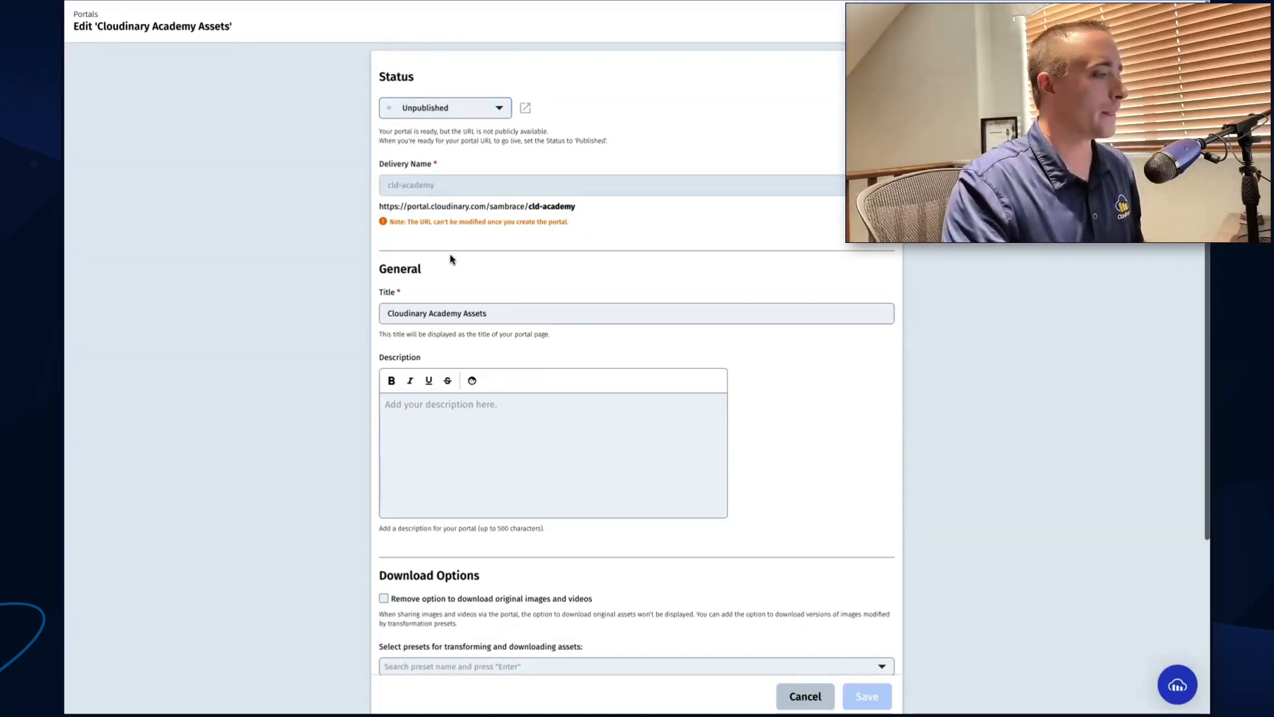
{"action": "scroll", "coordinate": [450, 259], "scroll_direction": "down", "scroll_amount": 1}
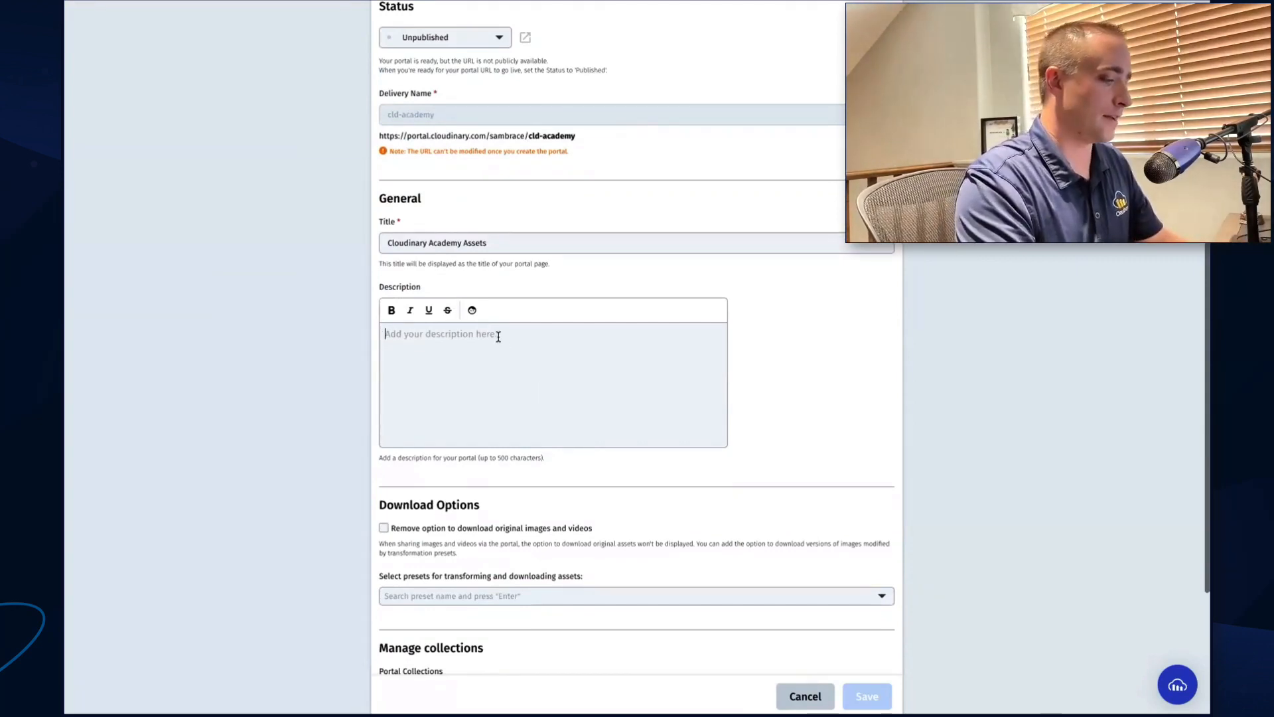
{"action": "type", "text": "Pictures associoa"}
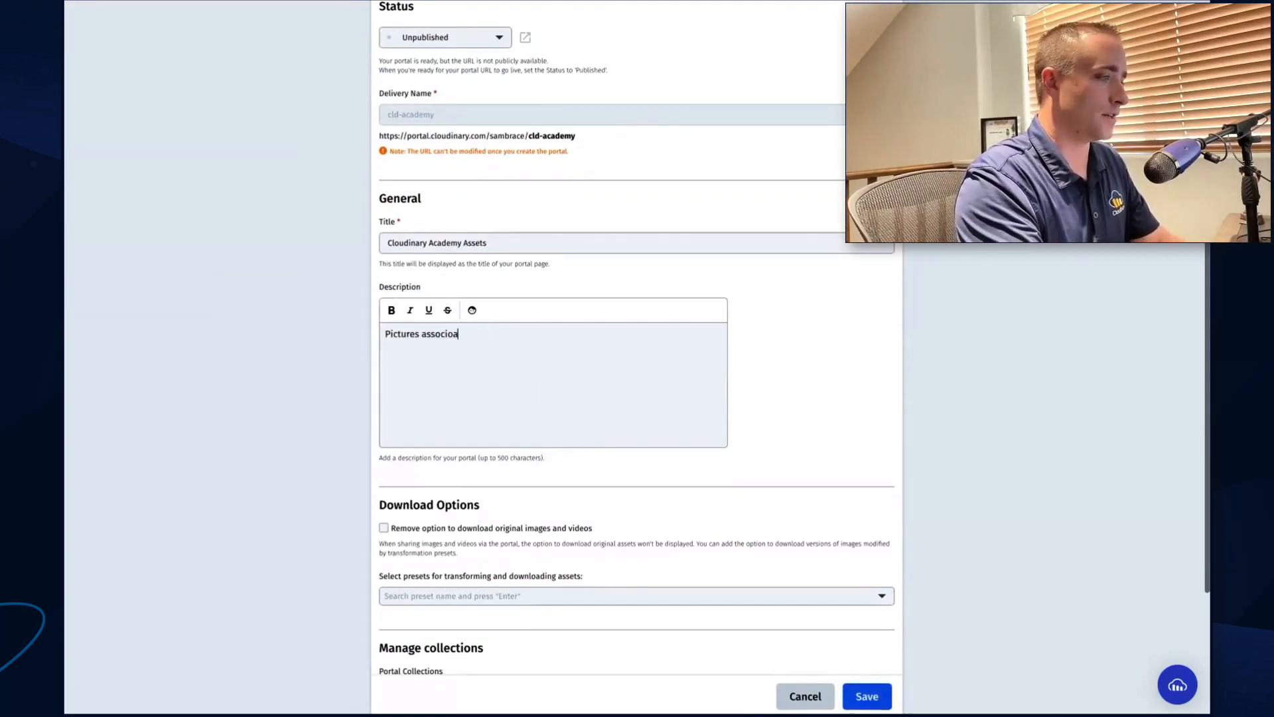
{"action": "key", "text": "BackSpace"}
{"action": "key", "text": "BackSpace"}
{"action": "type", "text": "ated with"}
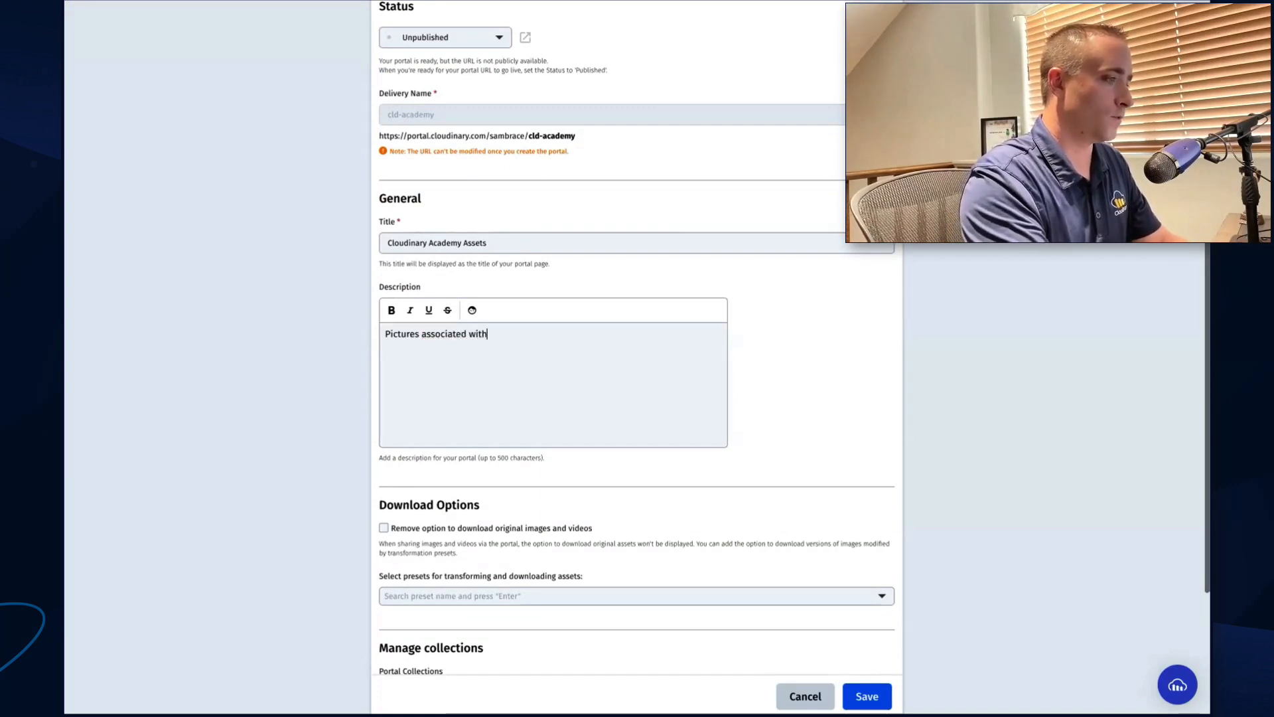
{"action": "type", "text": " Cloudinary's traini"}
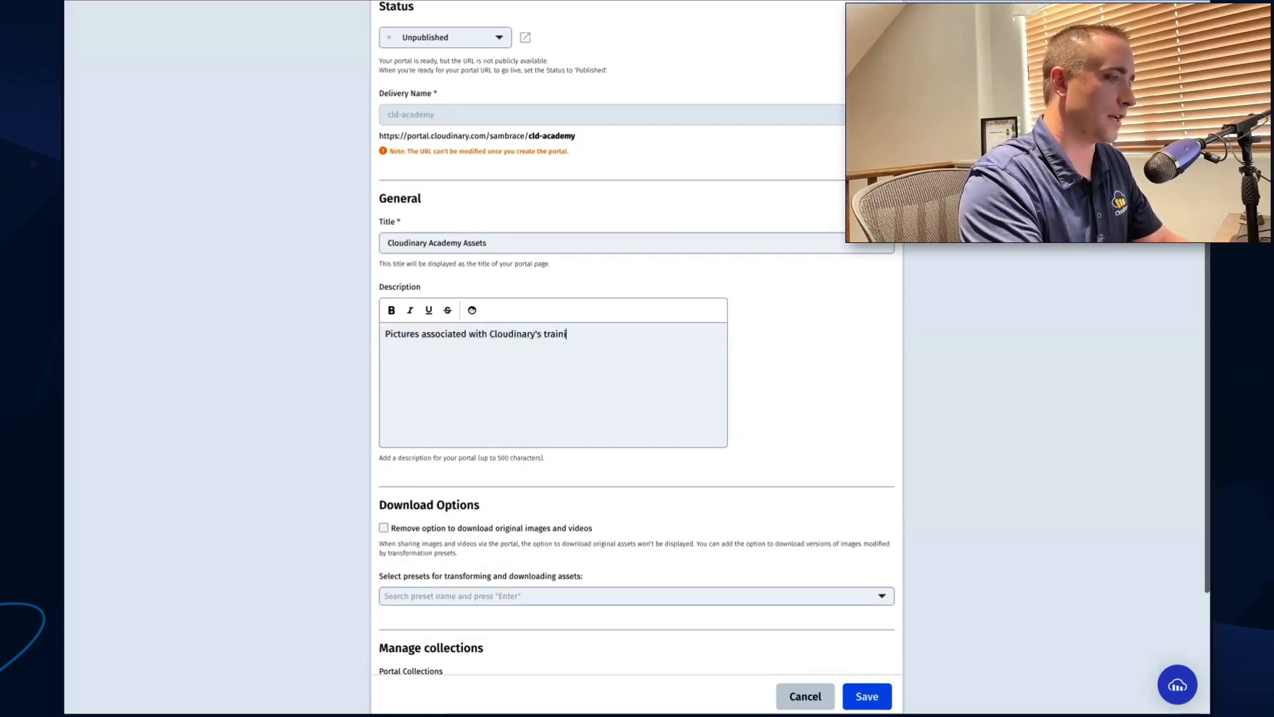
{"action": "type", "text": "ng aca"}
{"action": "key", "text": "BackSpace"}
{"action": "key", "text": "BackSpace"}
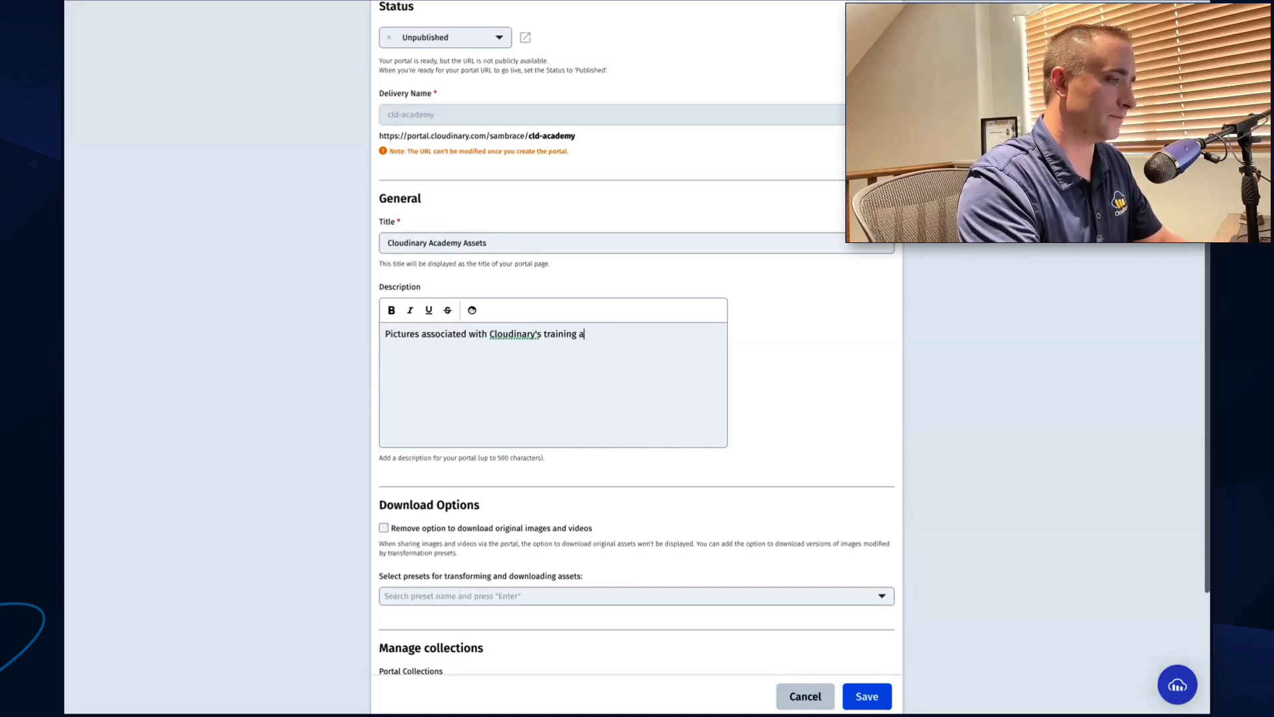
{"action": "type", "text": "cademy."}
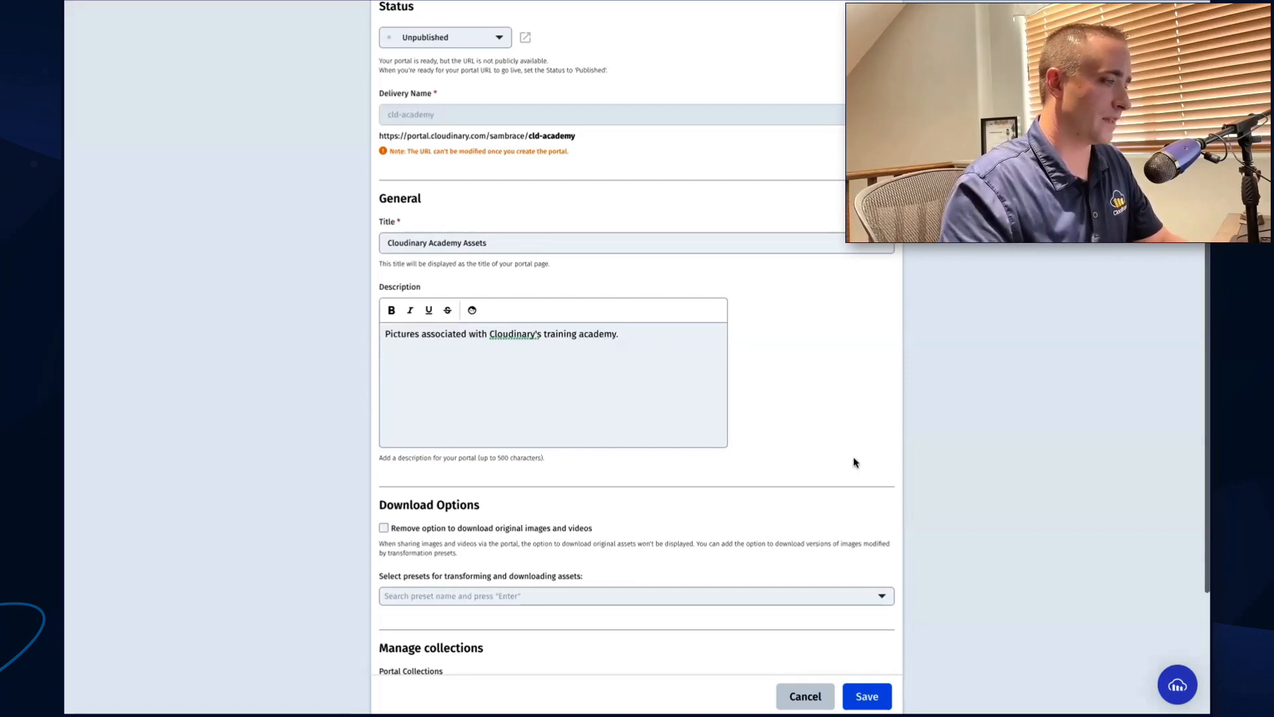
{"action": "scroll", "coordinate": [854, 463], "scroll_direction": "down", "scroll_amount": 2}
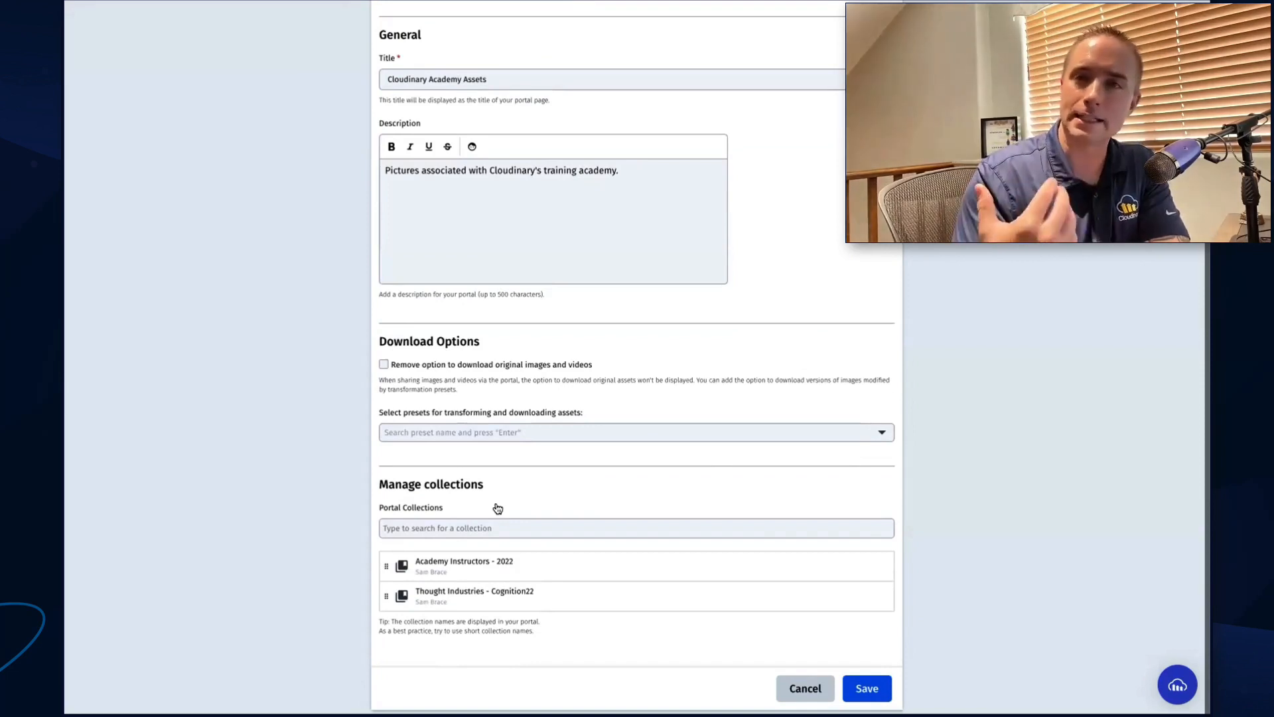
{"action": "left_click", "coordinate": [870, 689]}
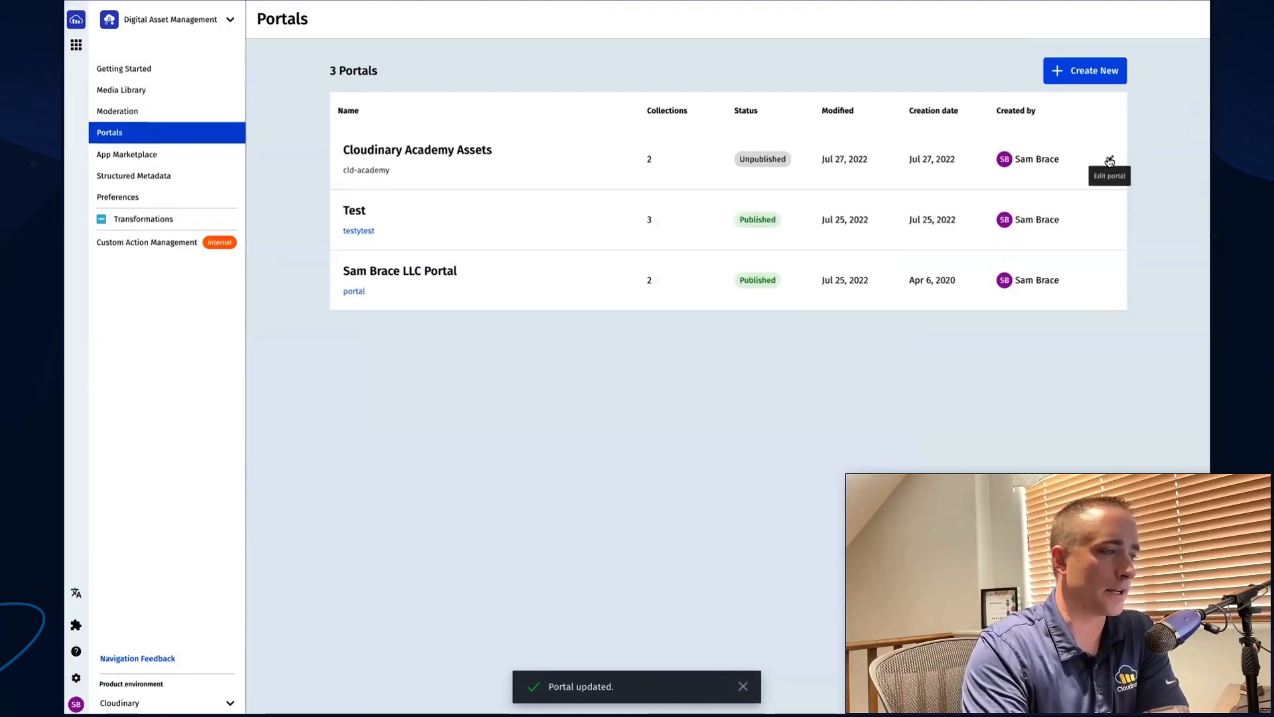
Reopen the Cloudinary Academy Assets portal for editing, set its status to Published, and save it
{"action": "left_click", "coordinate": [1109, 161]}
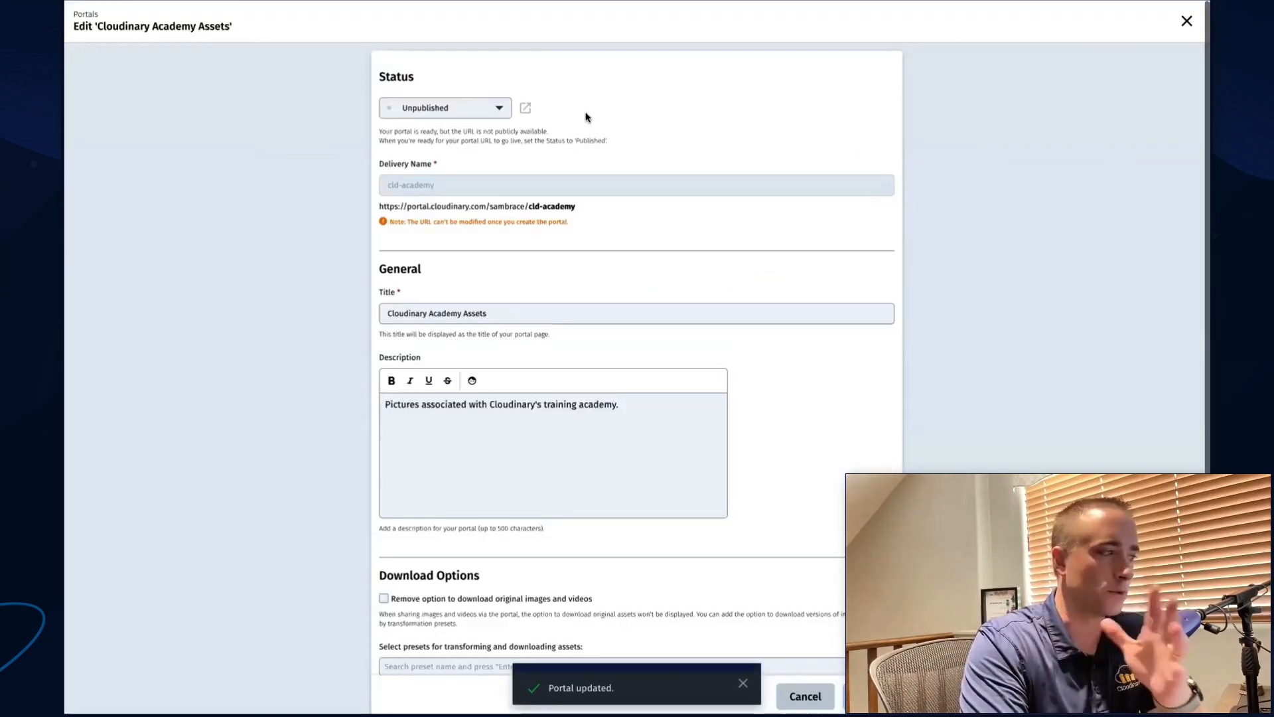
{"action": "left_click", "coordinate": [498, 109]}
{"action": "left_click", "coordinate": [469, 132]}
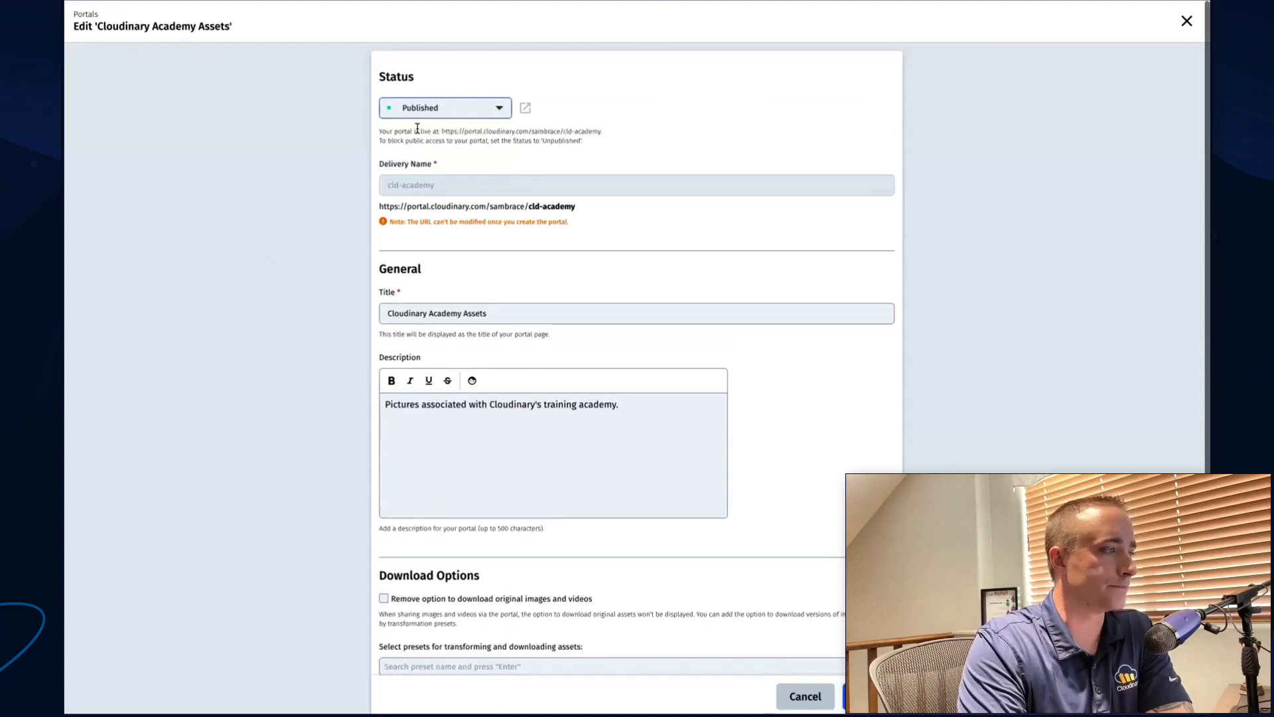
{"action": "left_click", "coordinate": [868, 696]}
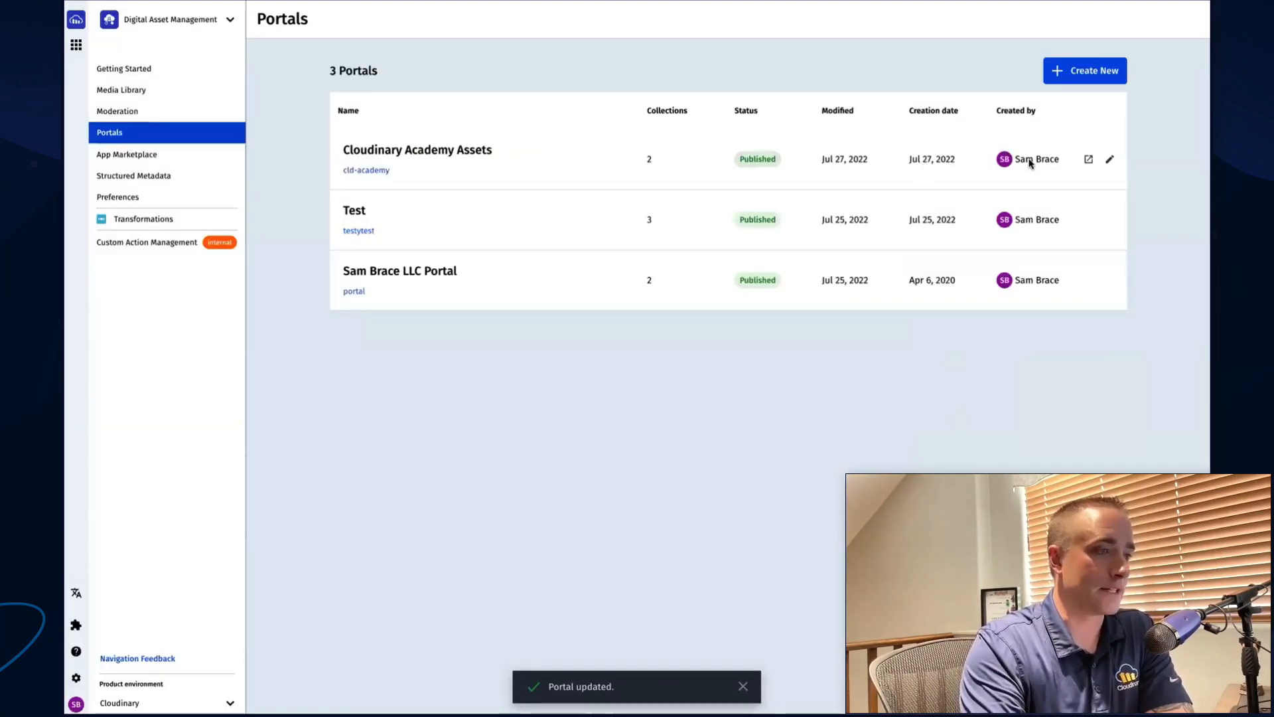
View both collections on the published Cloudinary Academy Assets page, then return to the full-screen management console
{"action": "left_click", "coordinate": [1088, 159]}
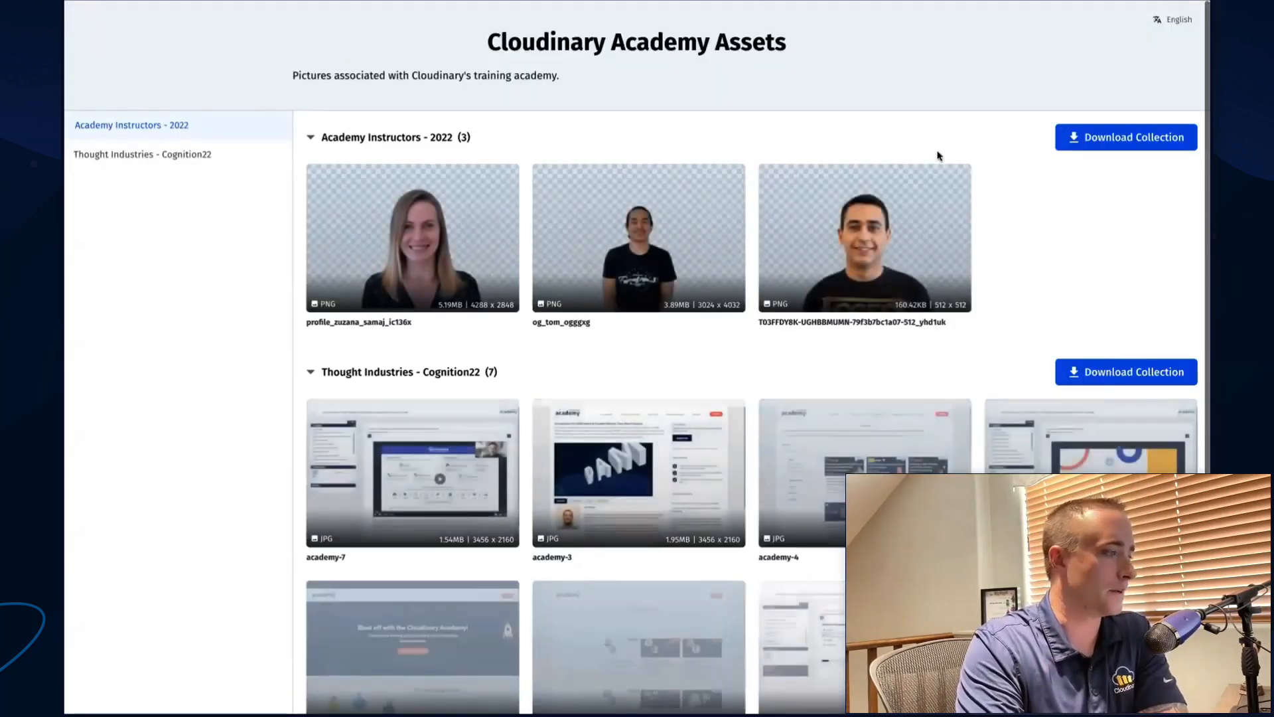
{"action": "scroll", "coordinate": [518, 199], "scroll_direction": "down", "scroll_amount": 1}
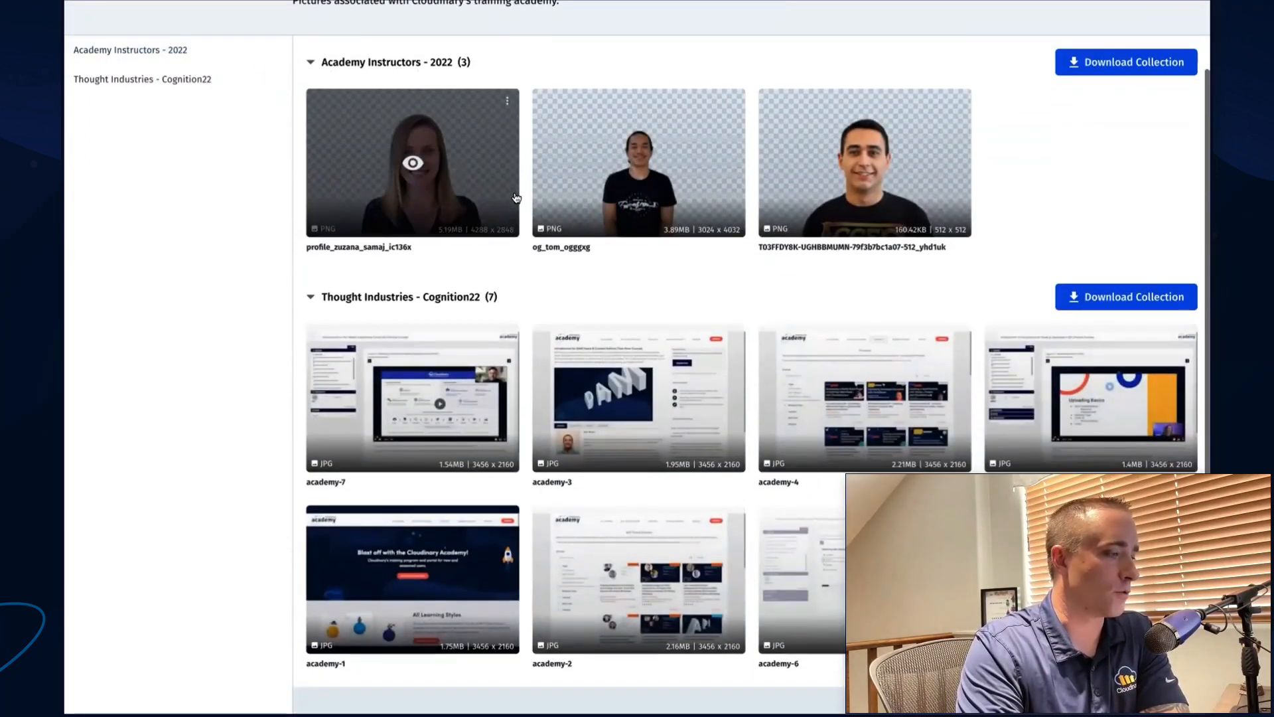
{"action": "scroll", "coordinate": [516, 197], "scroll_direction": "up", "scroll_amount": 1}
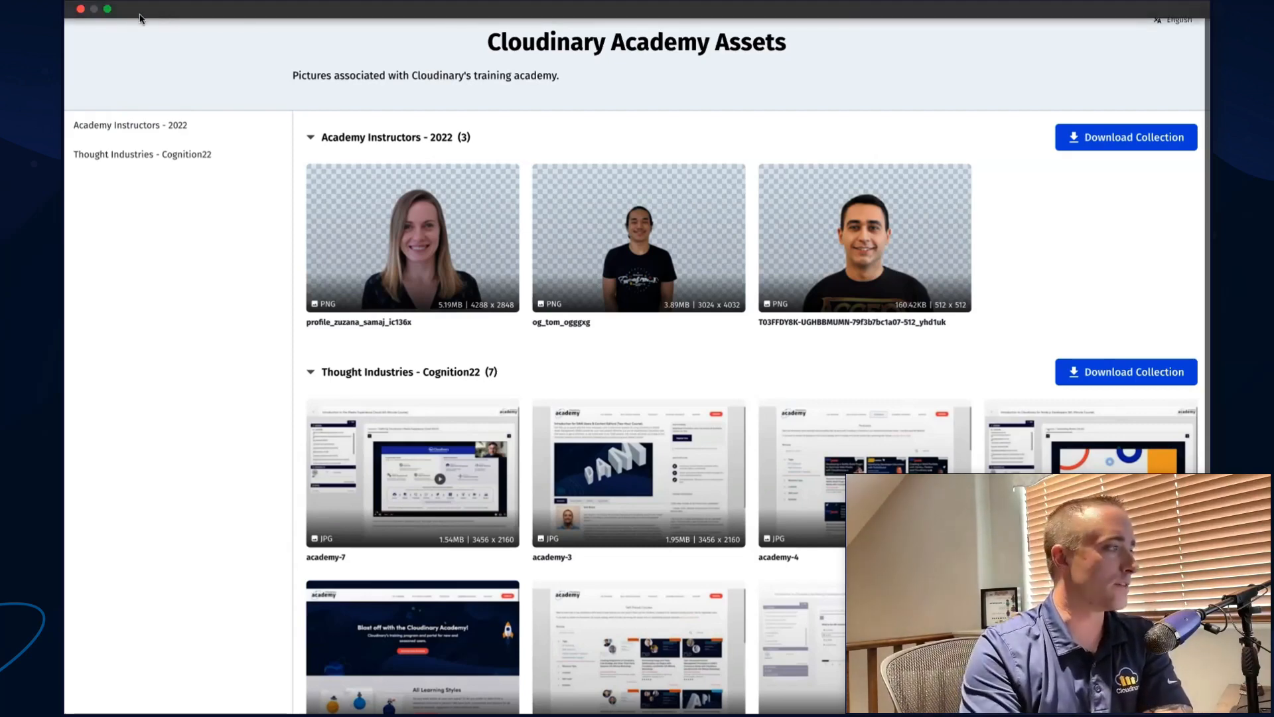
{"action": "left_click", "coordinate": [107, 11]}
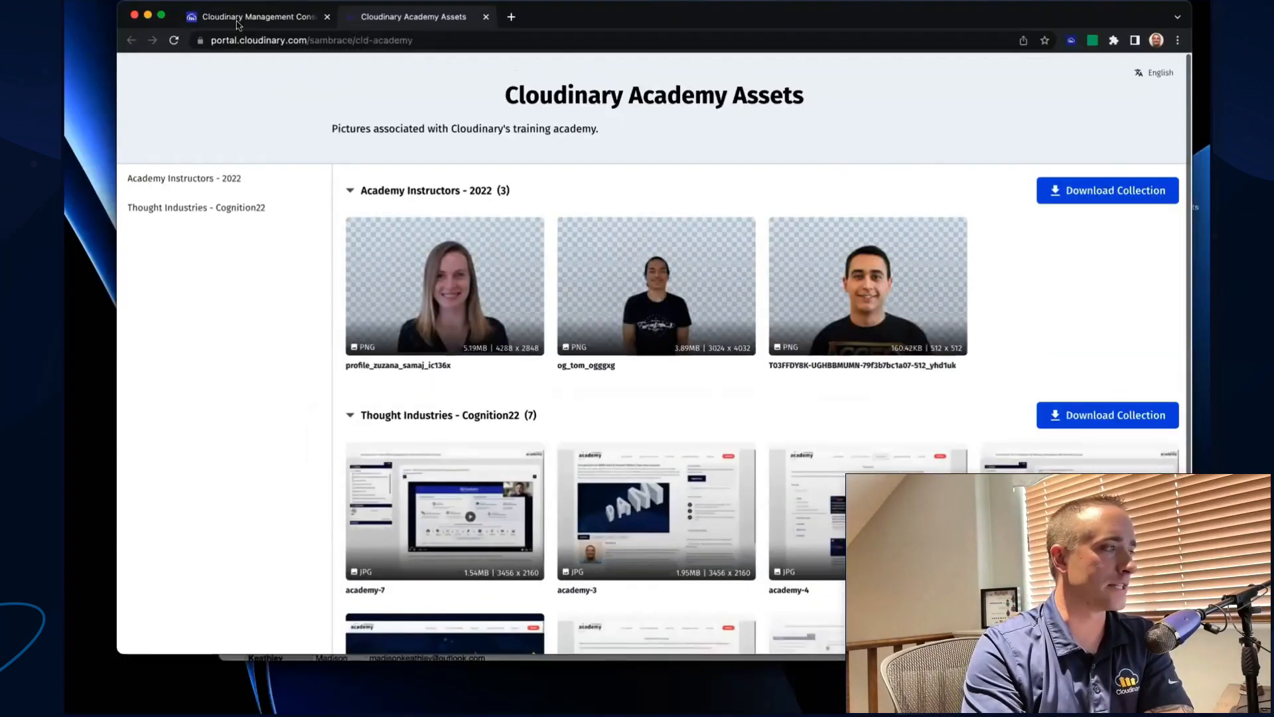
{"action": "key", "text": "super+1"}
{"action": "left_click", "coordinate": [161, 15]}
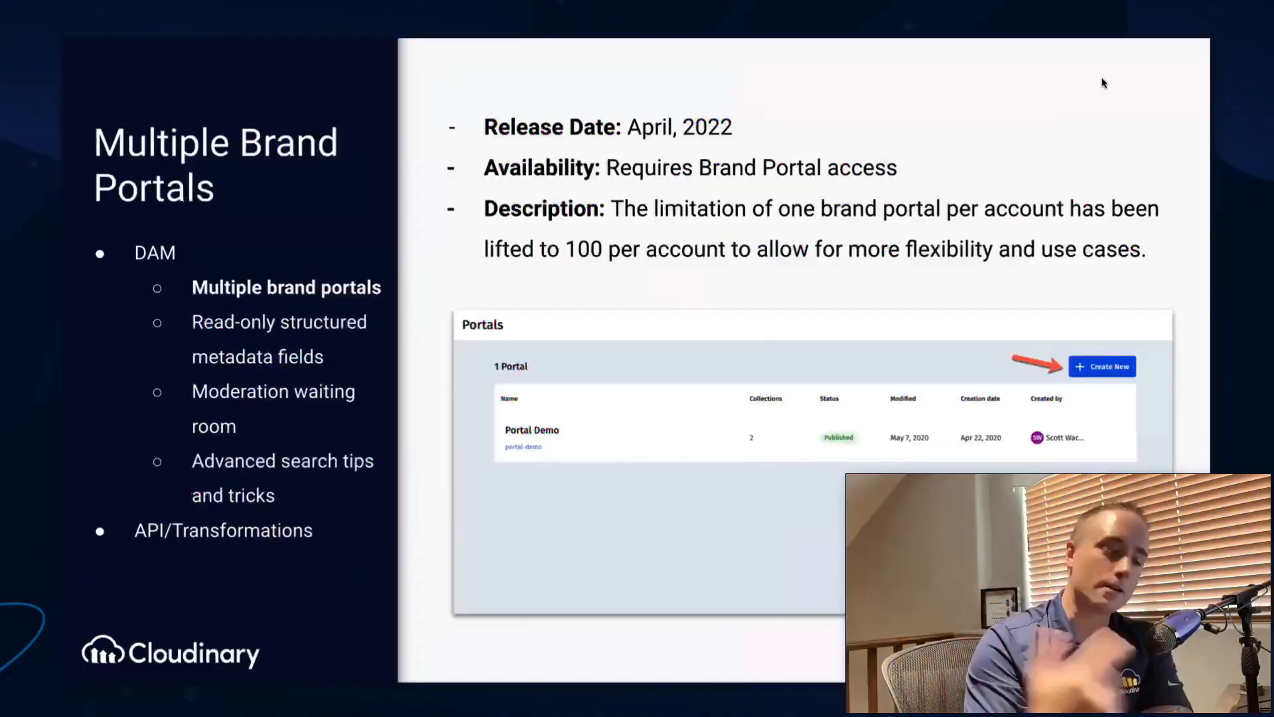
{"action": "key", "text": "Right"}
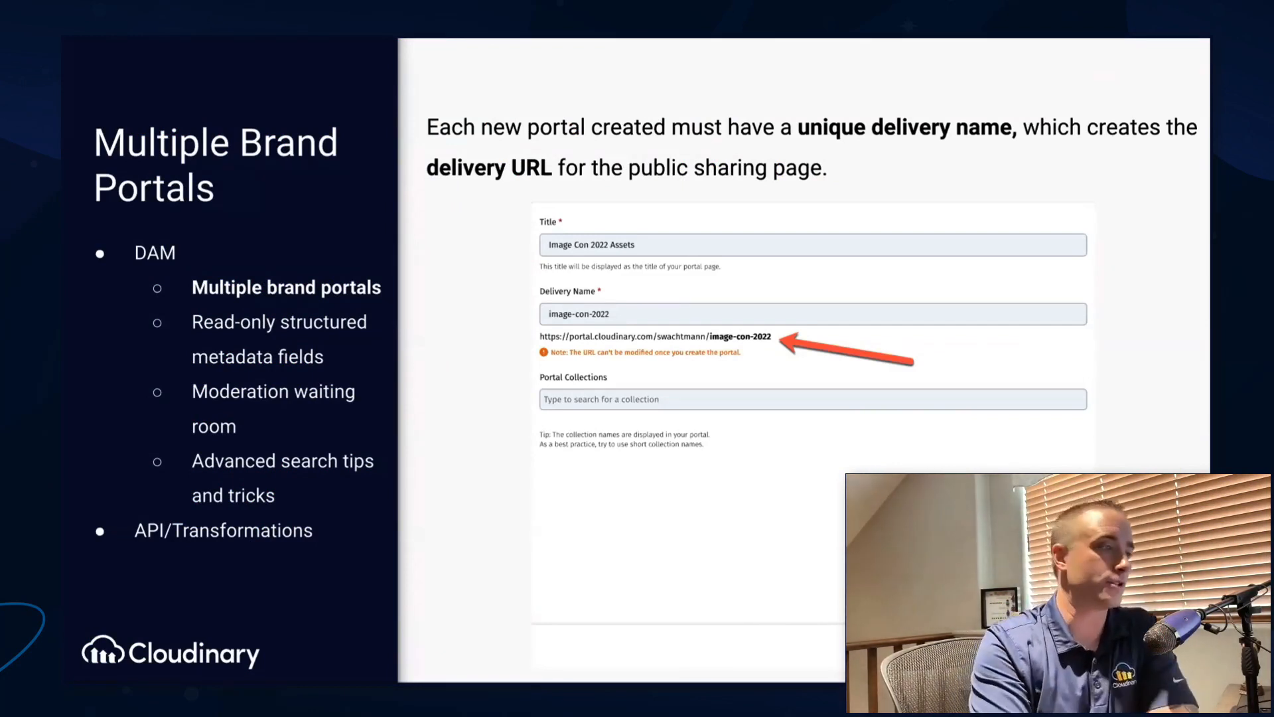
{"action": "key", "text": "Right"}
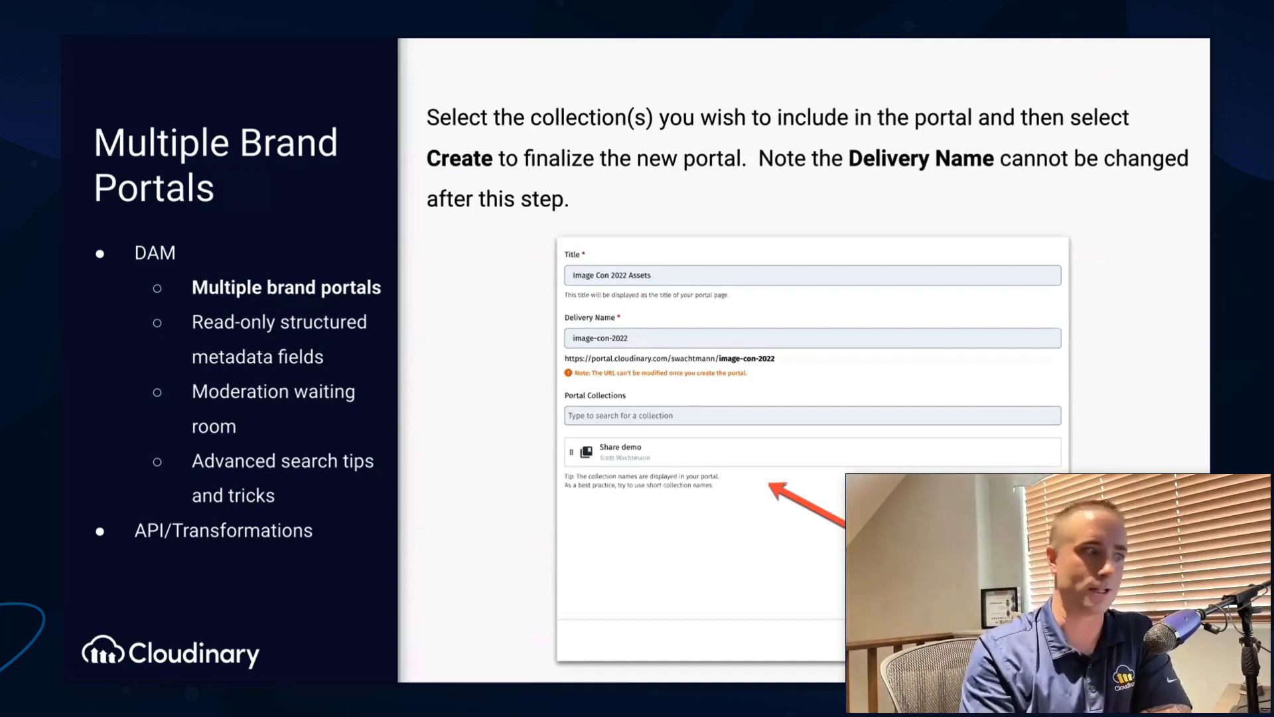
{"action": "key", "text": "Right"}
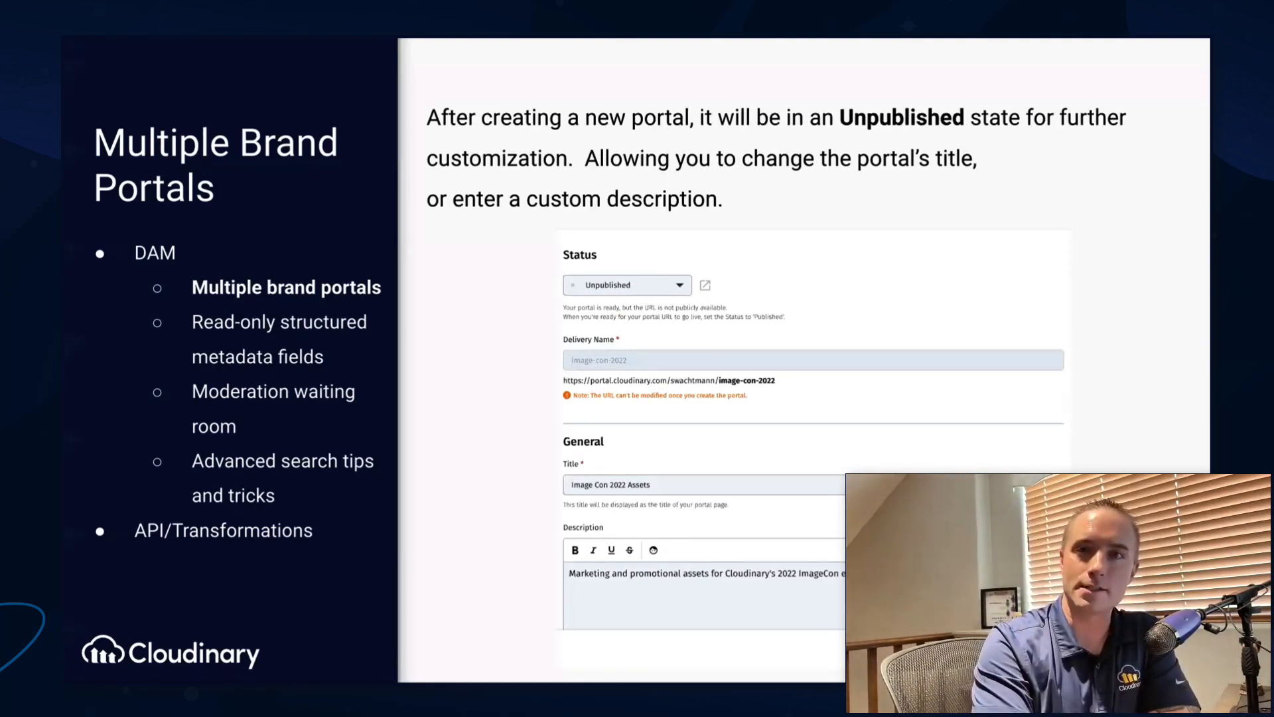
{"action": "key", "text": "Right"}
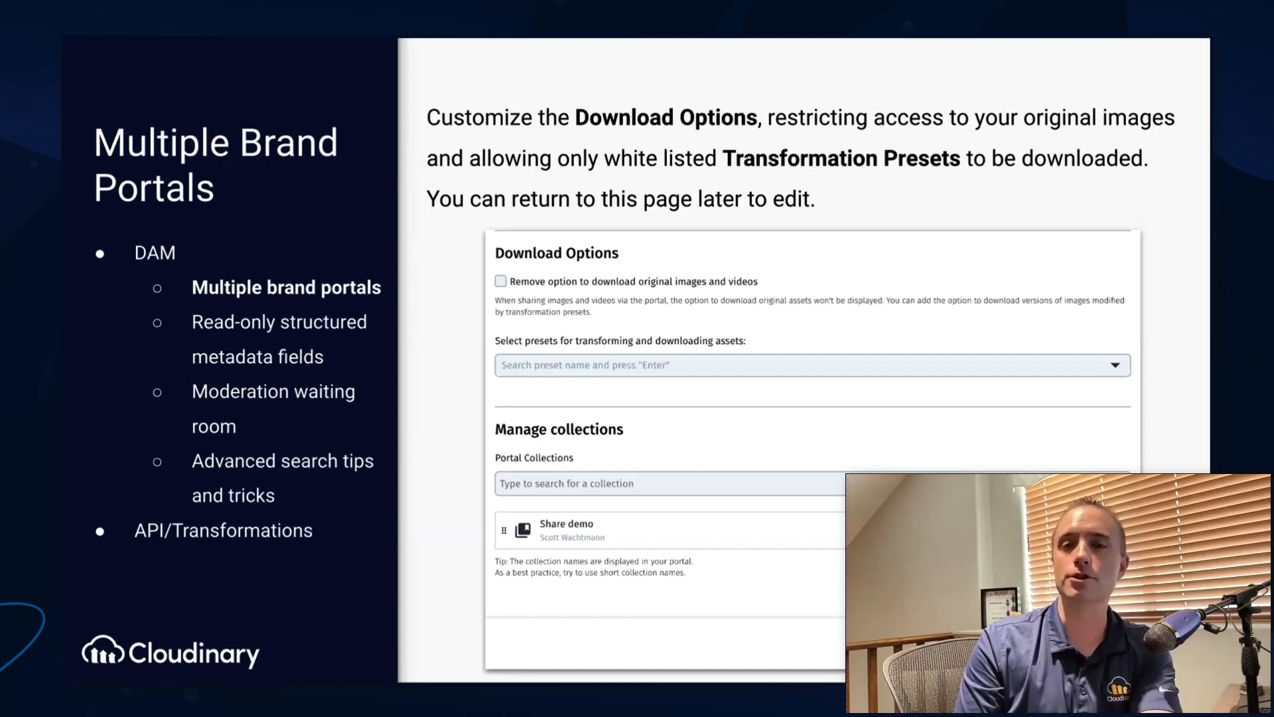
{"action": "key", "text": "Right"}
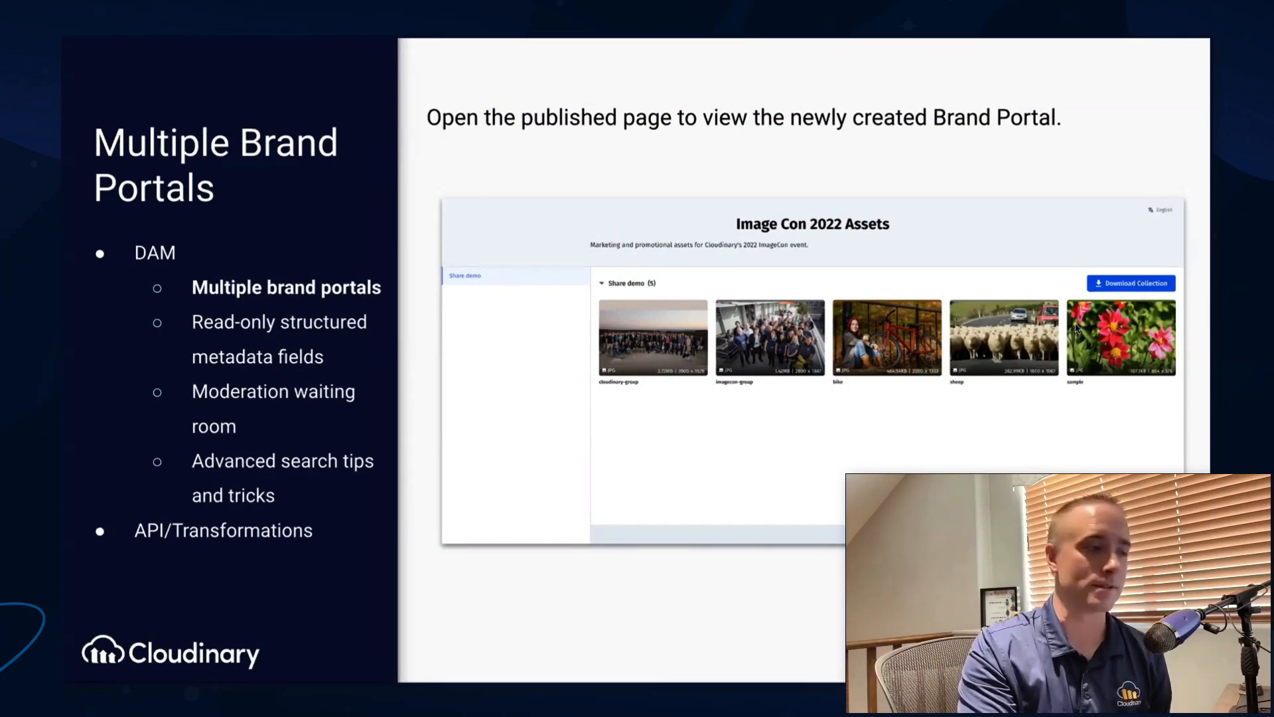
Switch back to the Cloudinary console, look through the contact support form, and close it without sending
{"action": "key", "text": "ctrl+Right"}
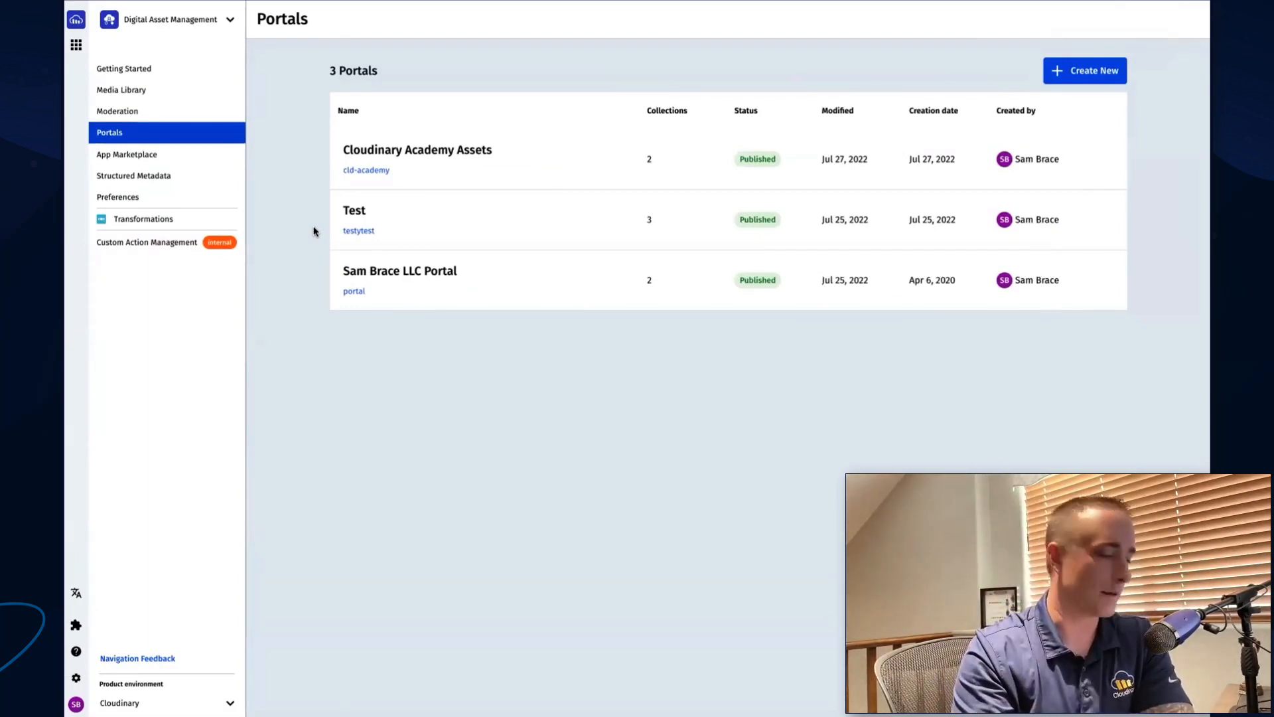
{"action": "left_click", "coordinate": [76, 657]}
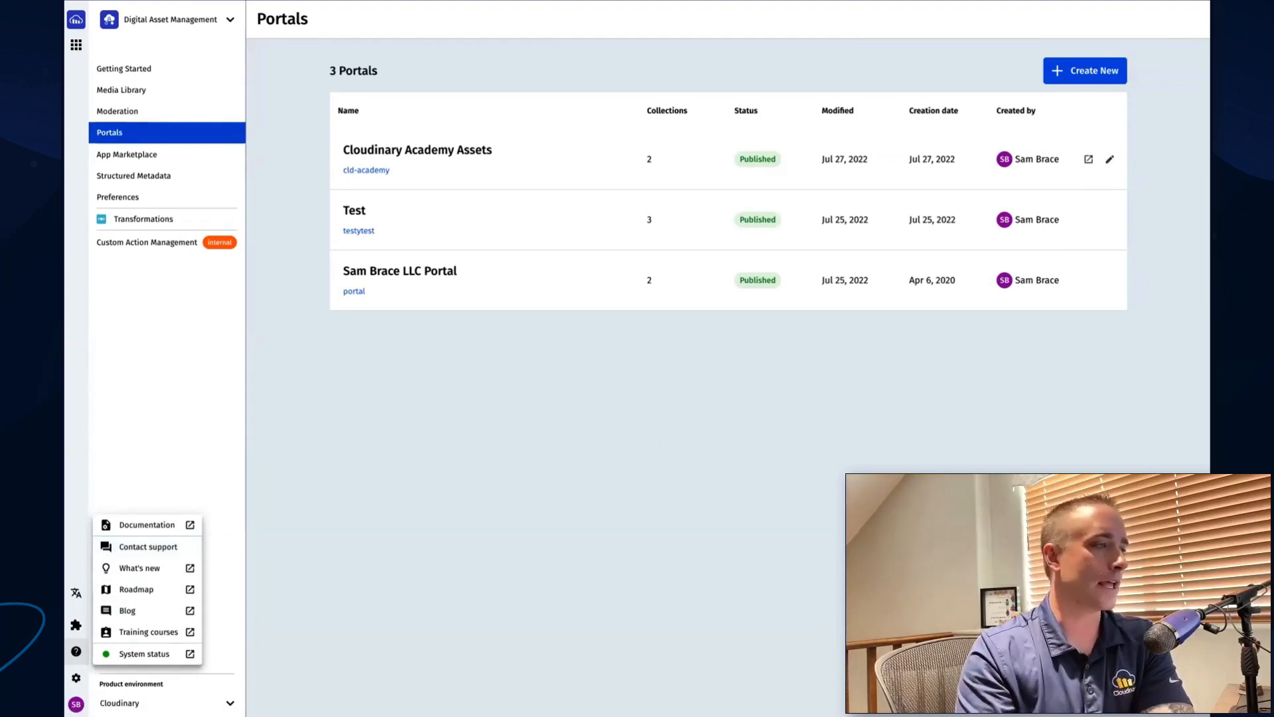
{"action": "left_click", "coordinate": [151, 552]}
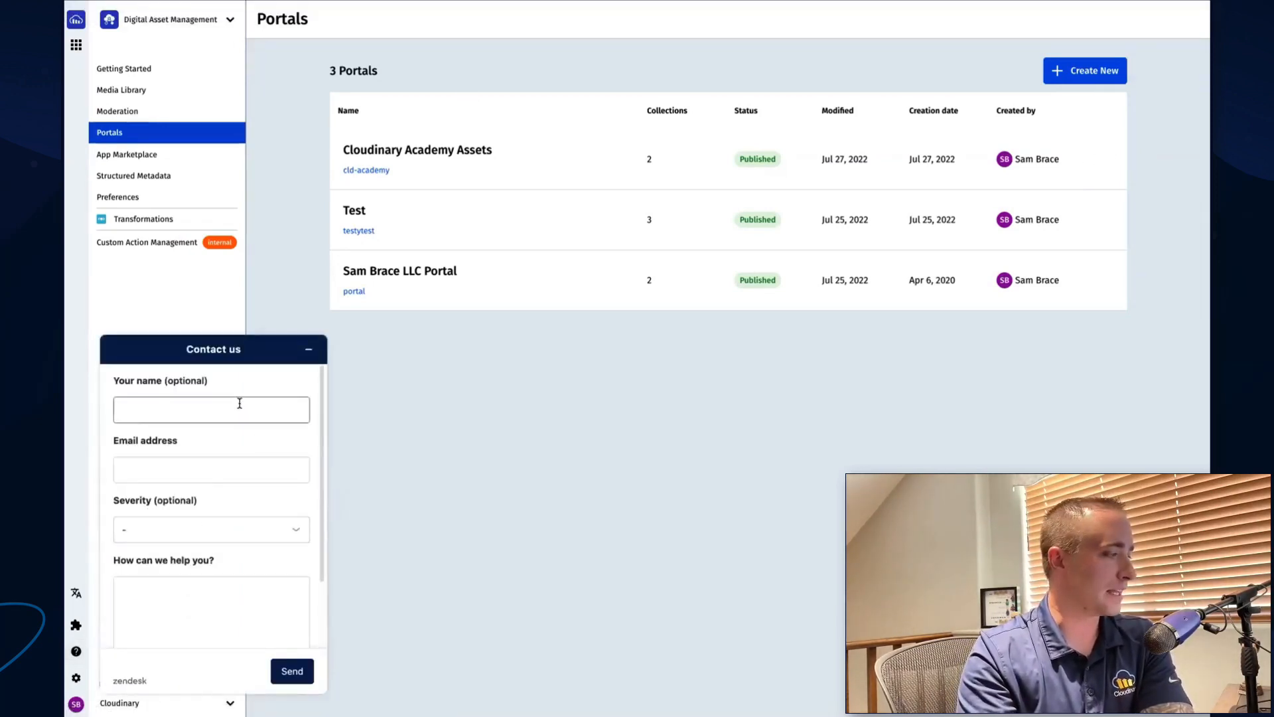
{"action": "scroll", "coordinate": [233, 551], "scroll_direction": "down", "scroll_amount": 1}
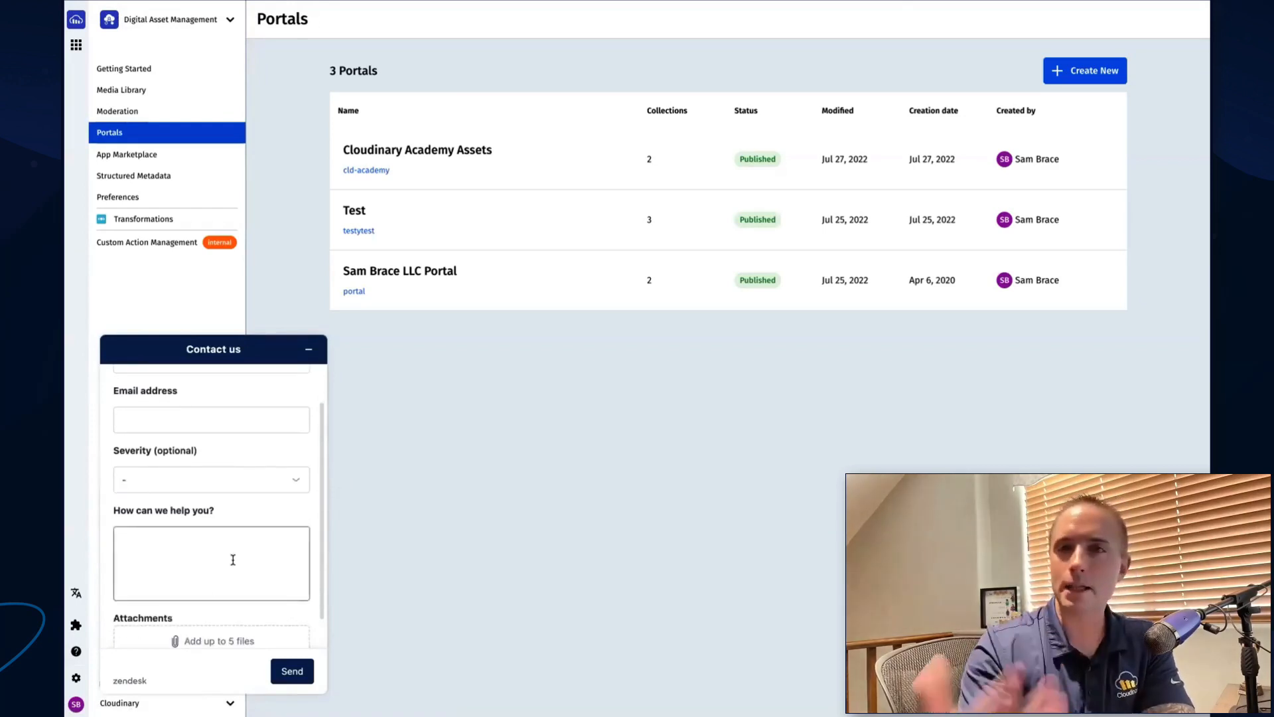
{"action": "left_click", "coordinate": [309, 351]}
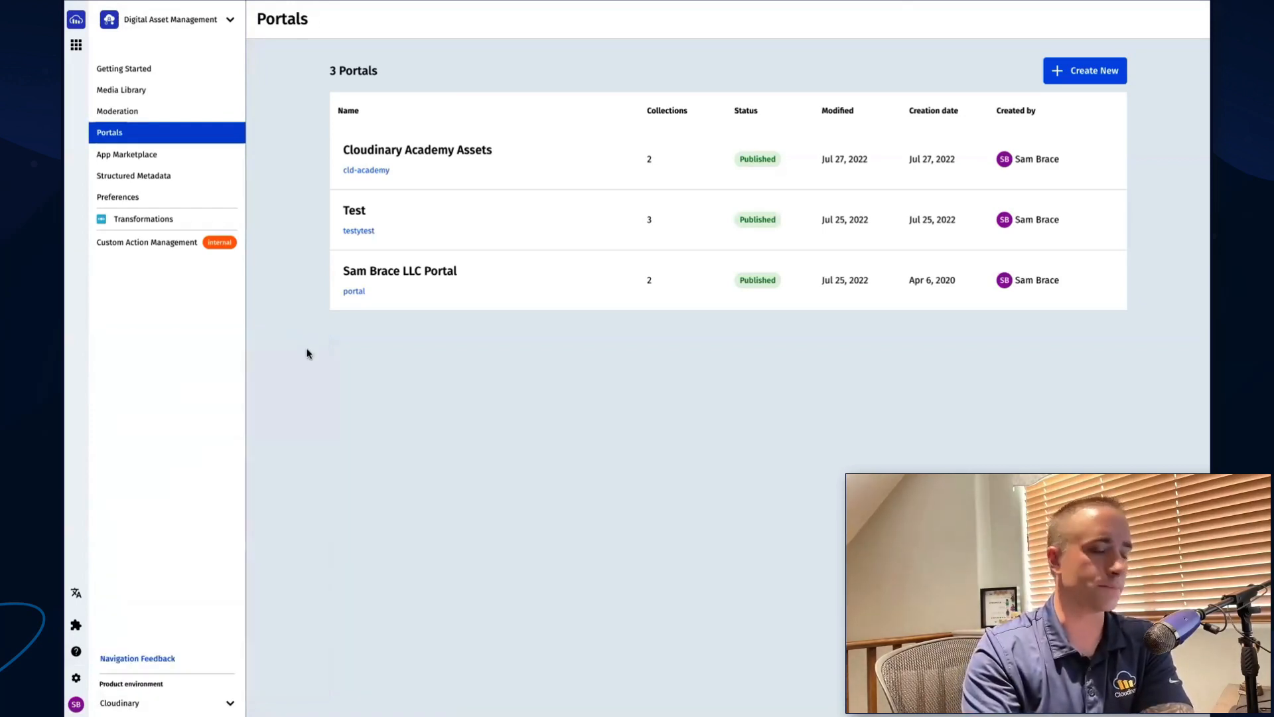